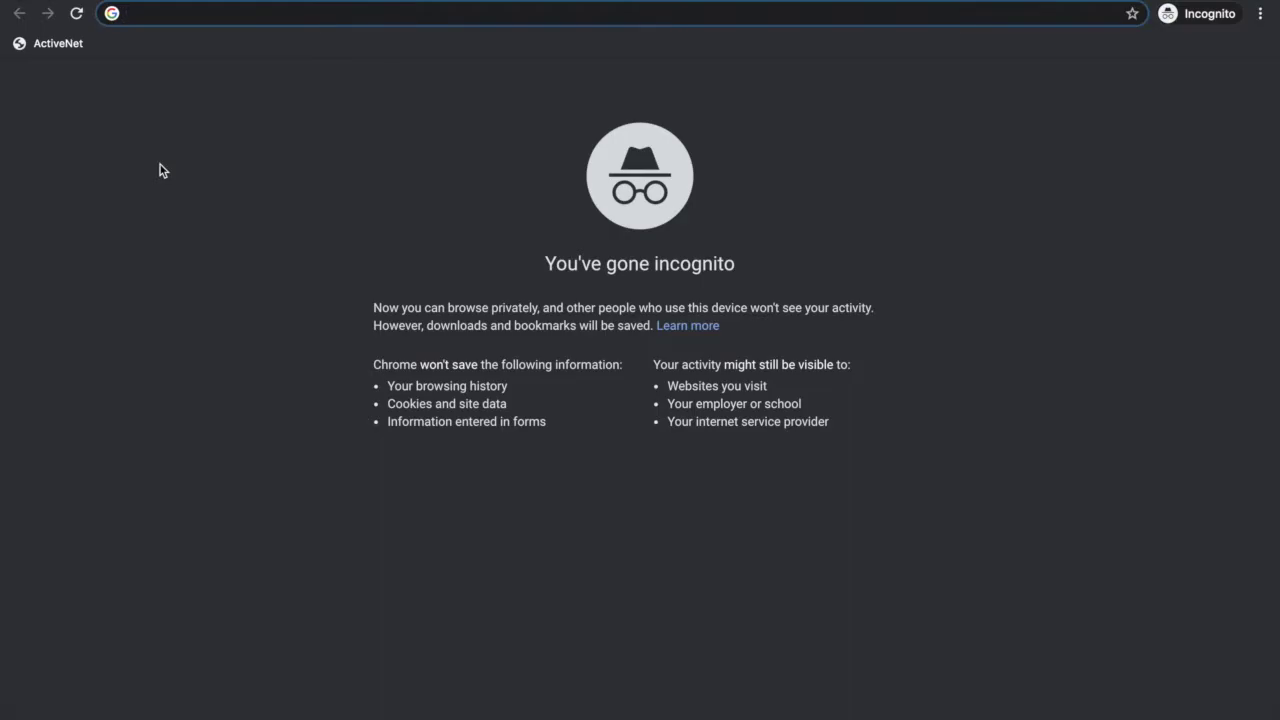
Load evergreenrecreation.com from the 'ever' suggestion and follow its link to the ActiveNet login page.
type("ever")
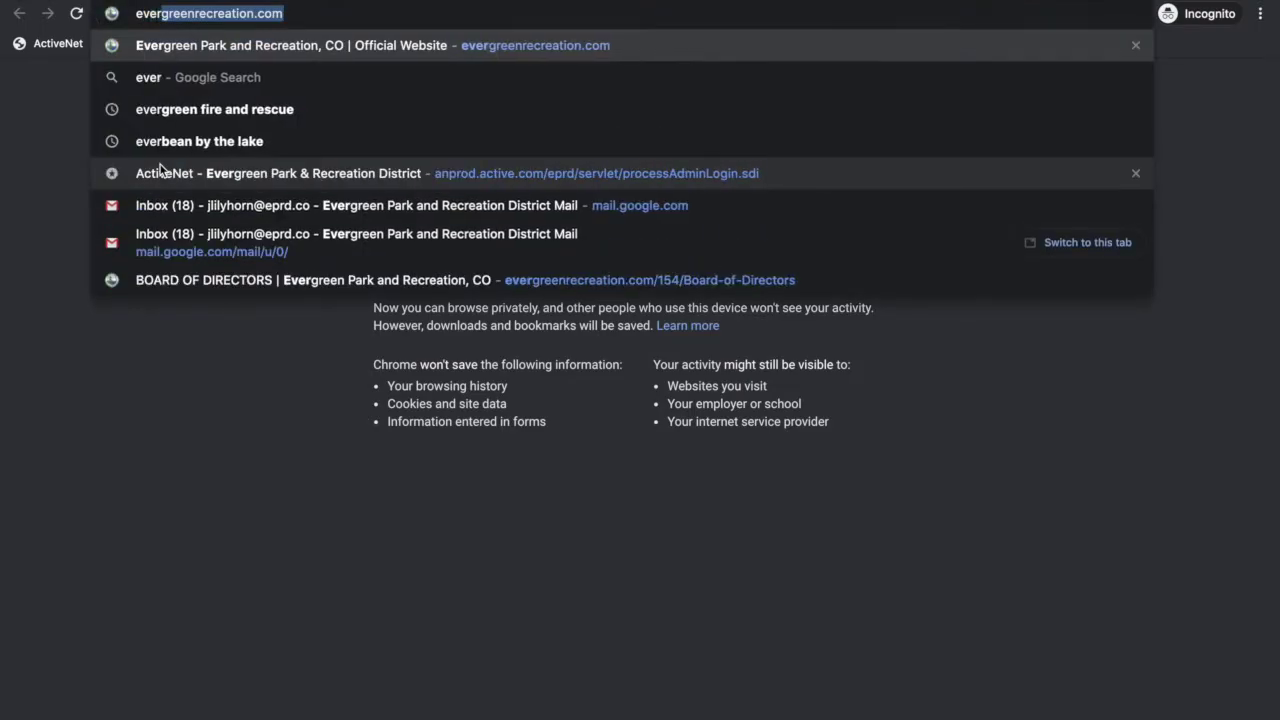
key("Return")
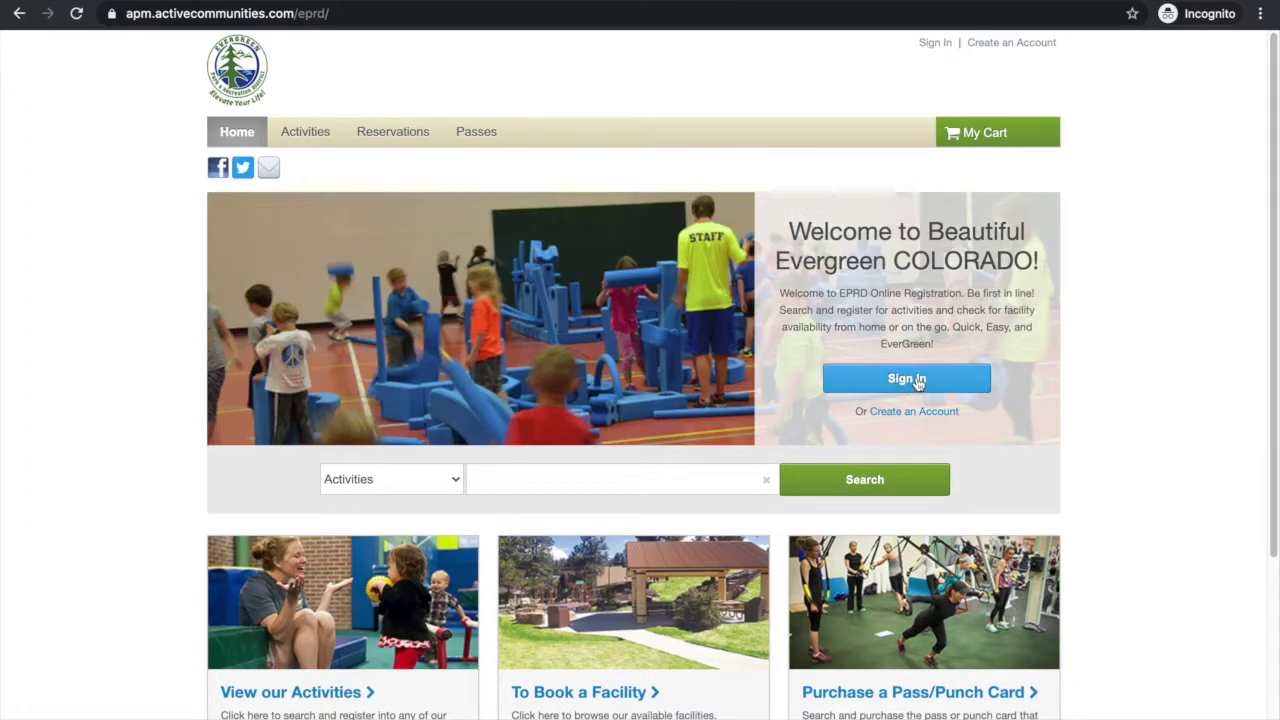
left_click(918, 381)
Enter the account's login e-mail, correcting it, and the account password.
left_click(714, 398)
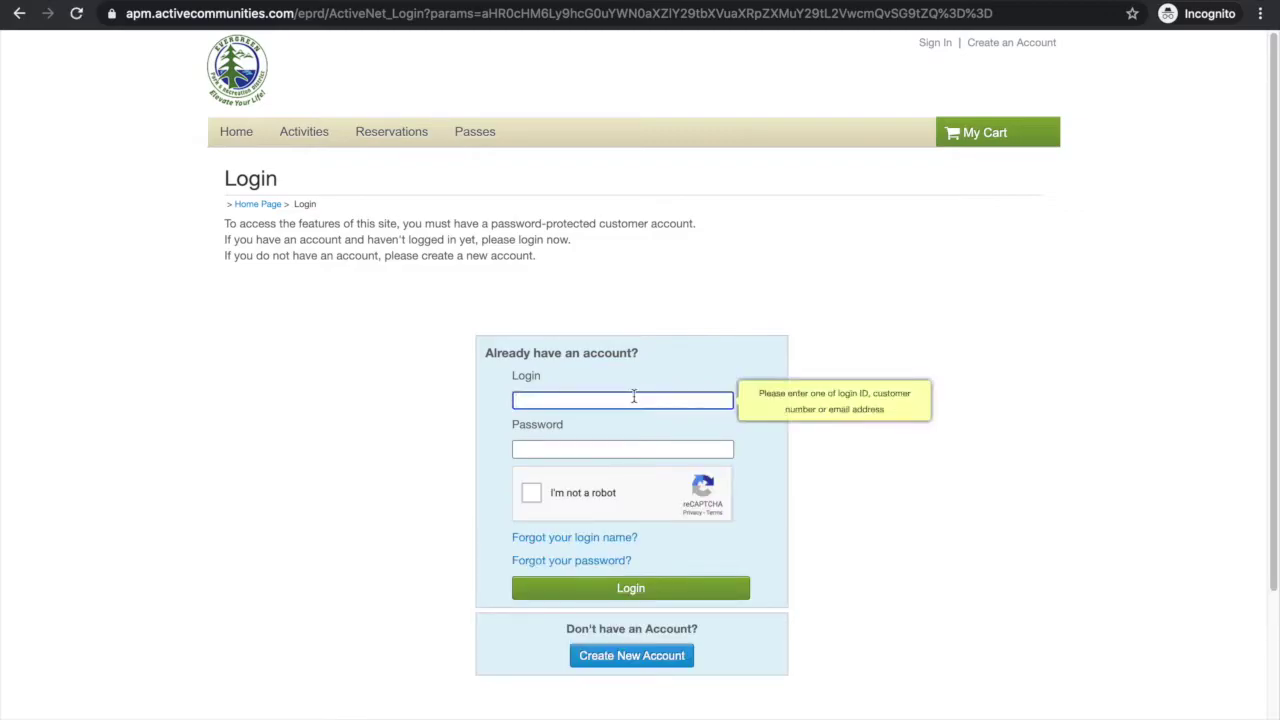
left_click(556, 400)
type("81")
left_click(550, 448)
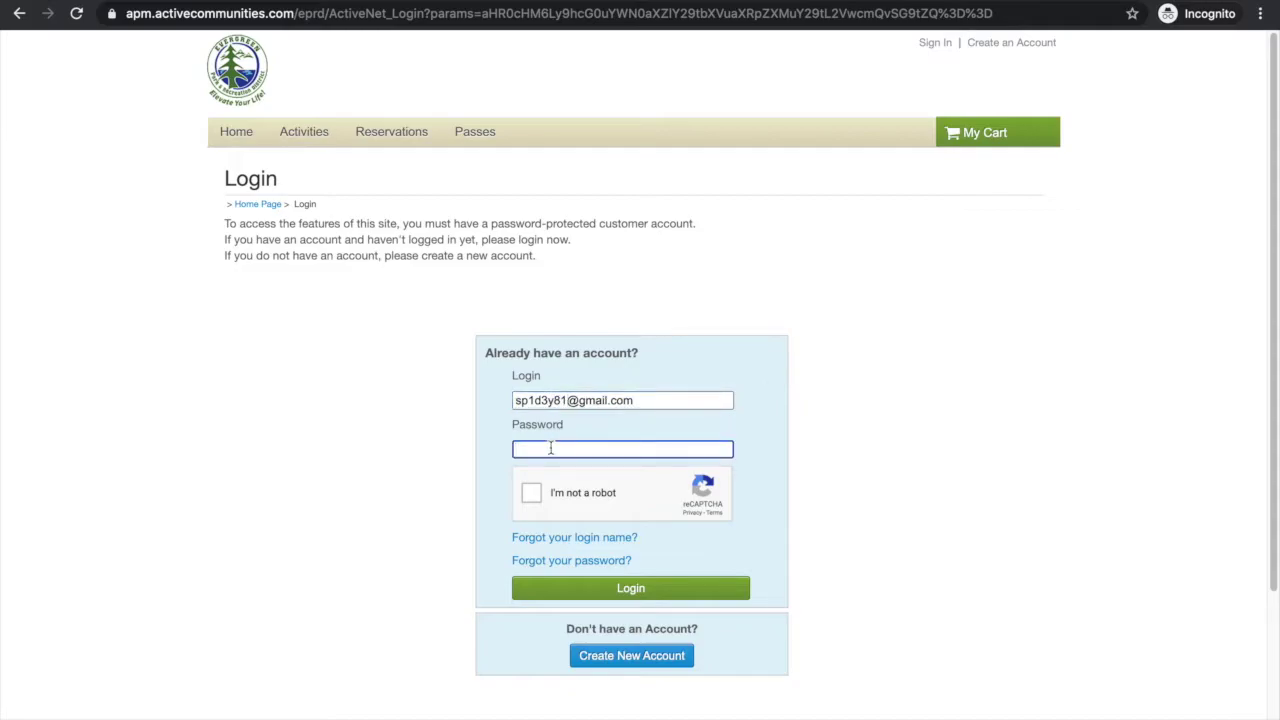
type("••••••••••")
Pass the robot check by picking the traffic-light and crosswalk tiles, then log in.
left_click(531, 497)
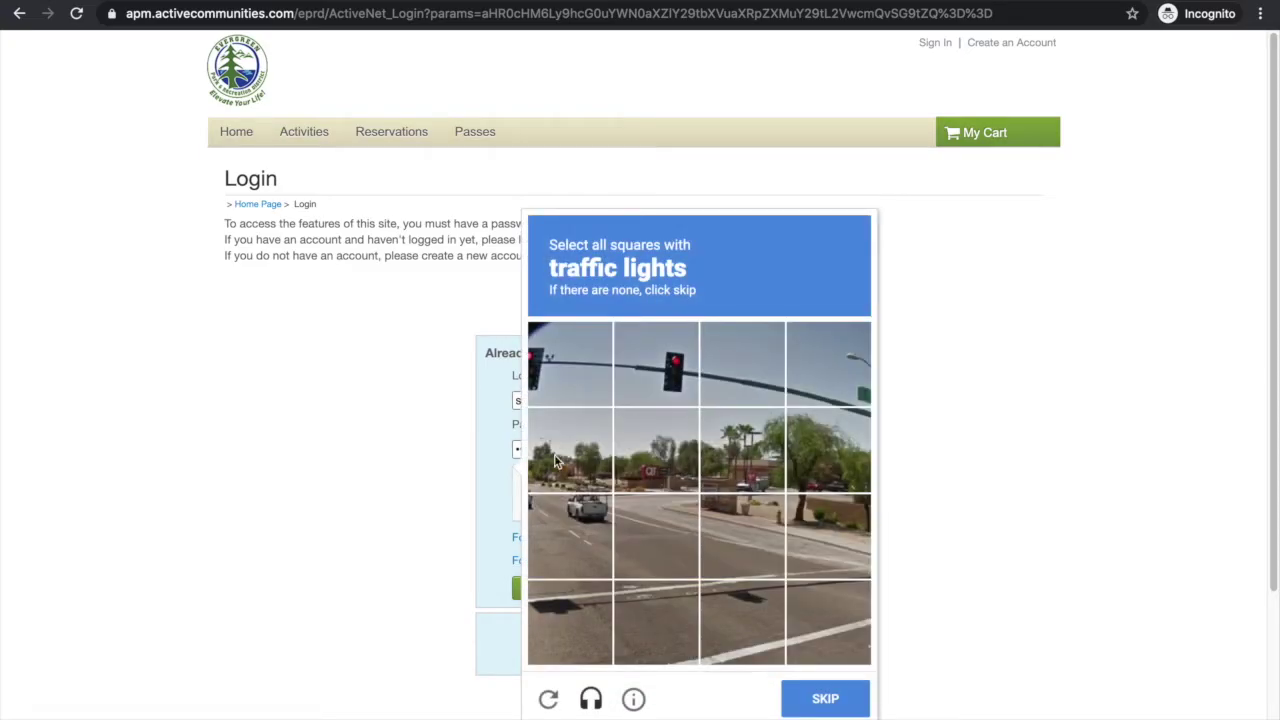
left_click(580, 361)
left_click(636, 365)
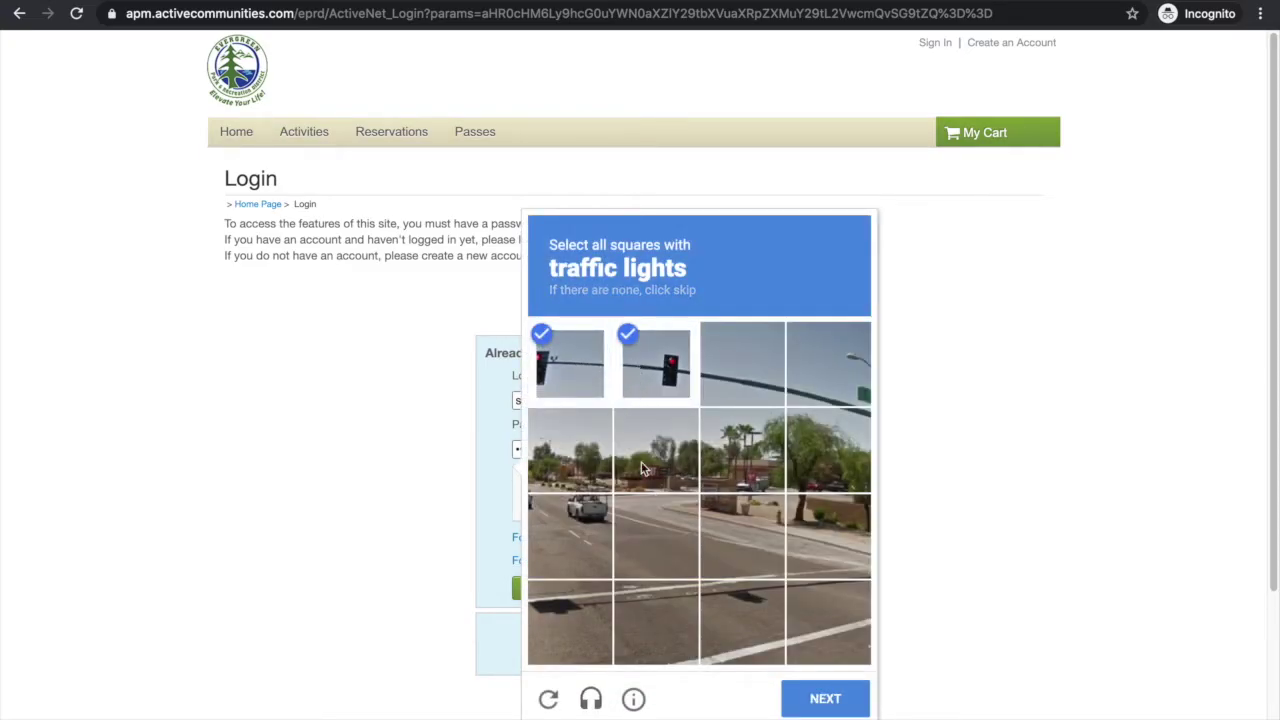
left_click(838, 710)
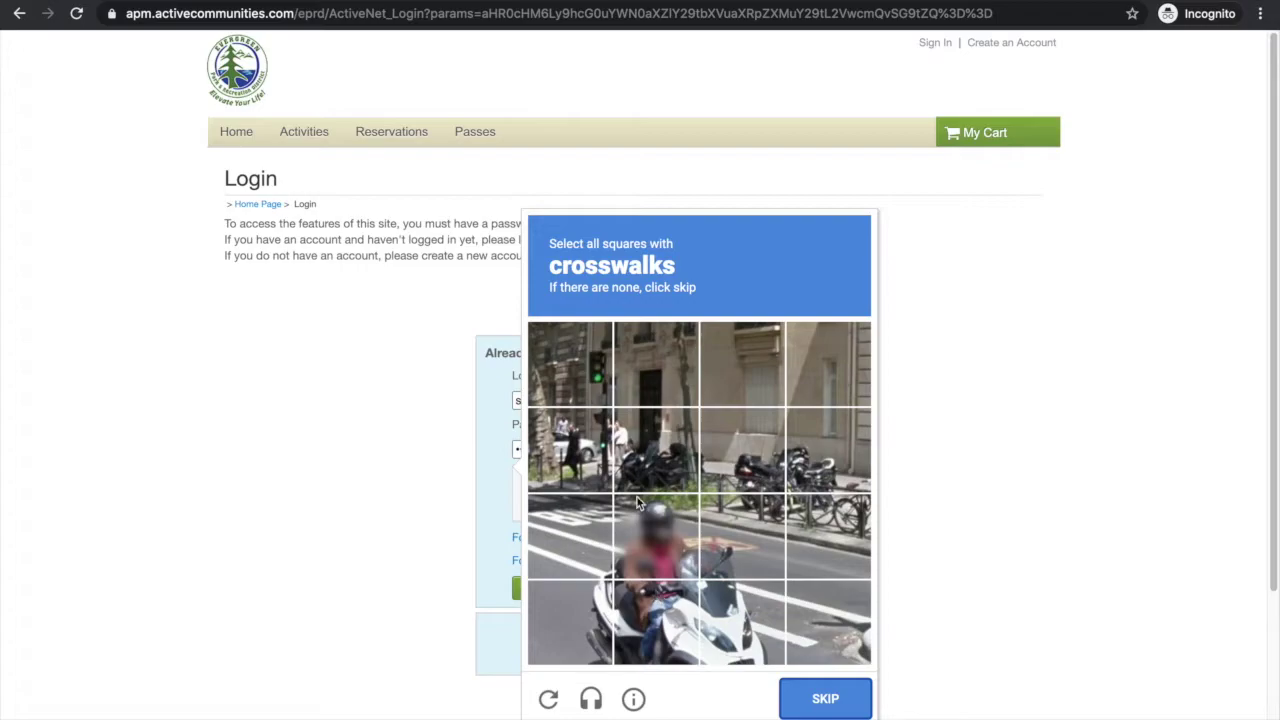
left_click(564, 544)
left_click(641, 554)
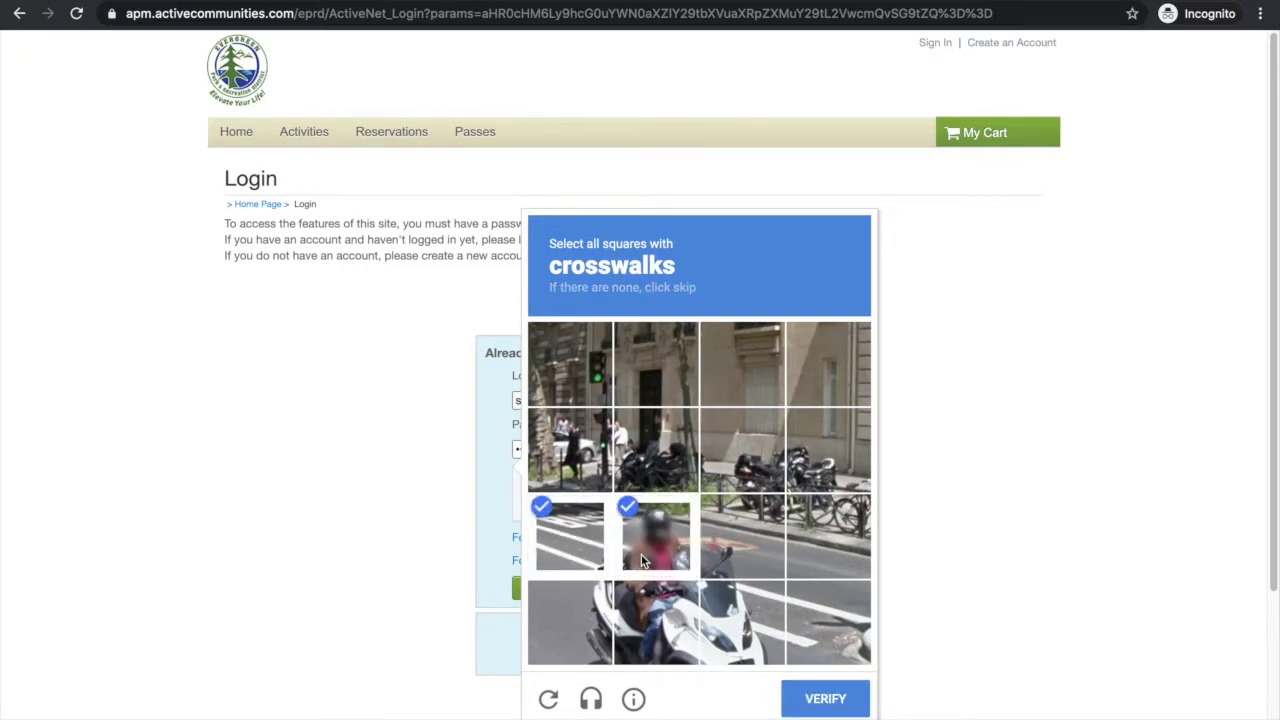
left_click(755, 627)
left_click(825, 631)
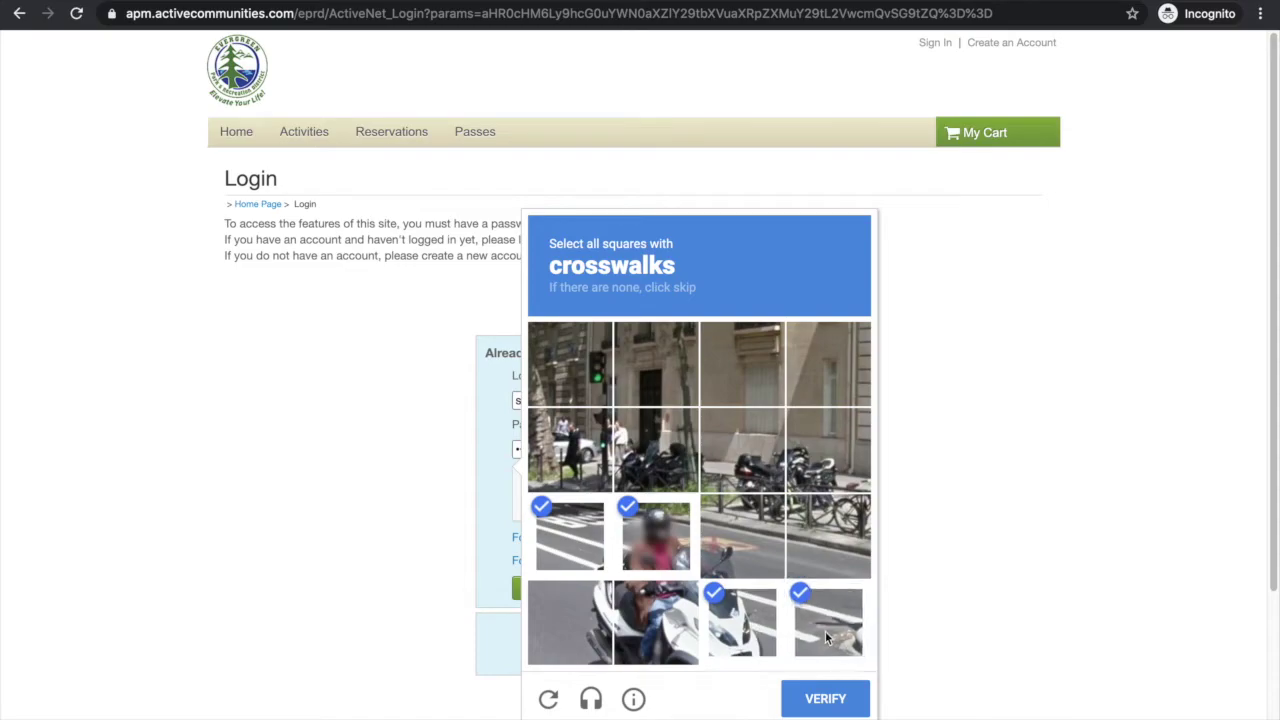
left_click(825, 700)
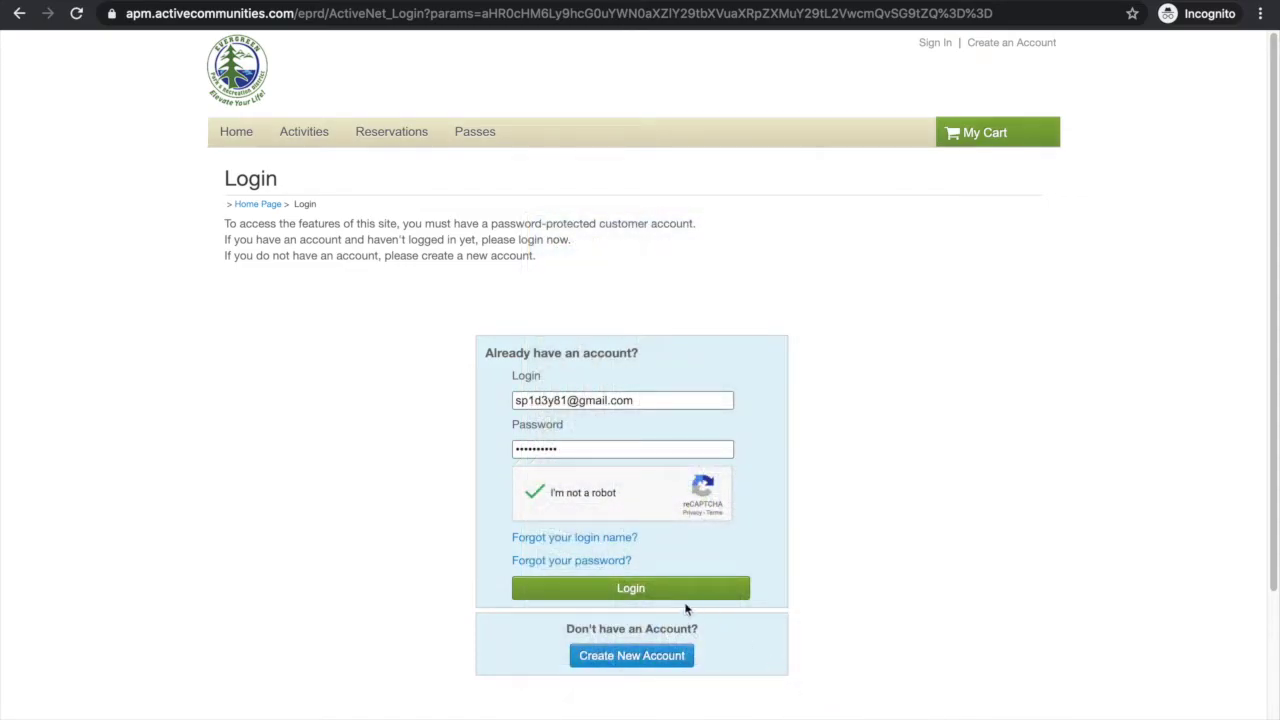
left_click(668, 597)
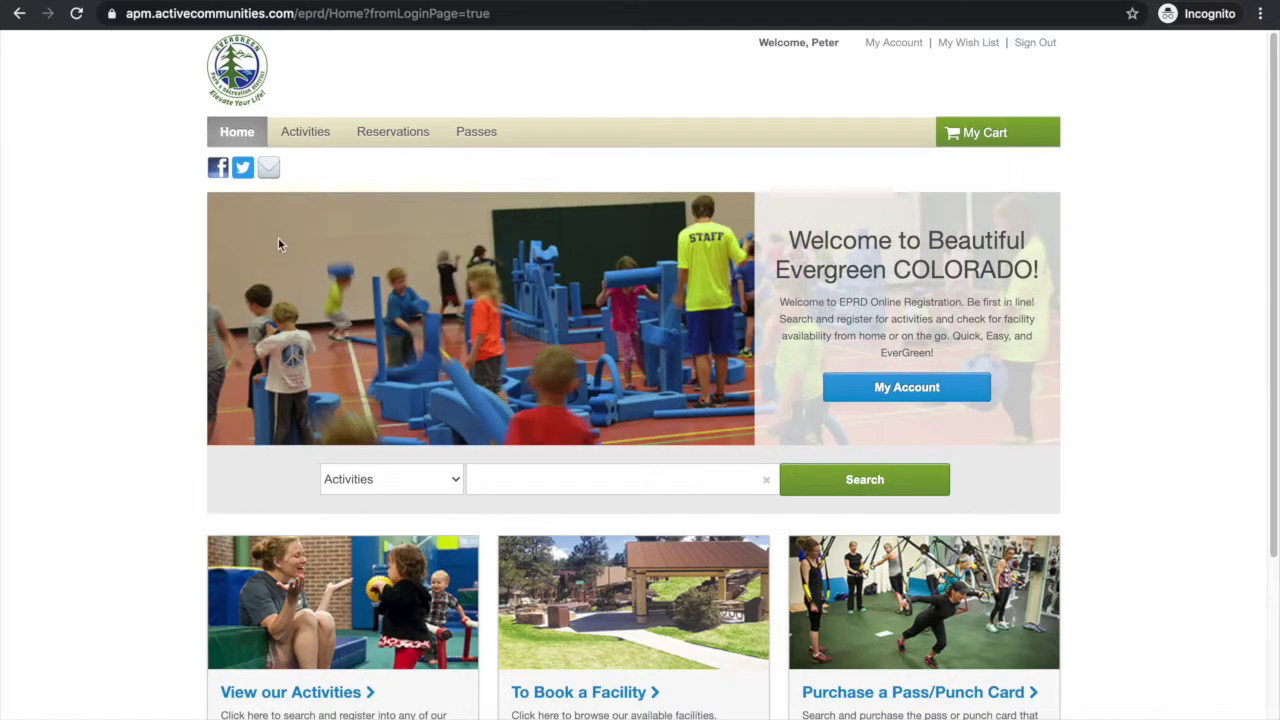
Open the Fitness Classes category from the Activities menu.
mouse_move(306, 137)
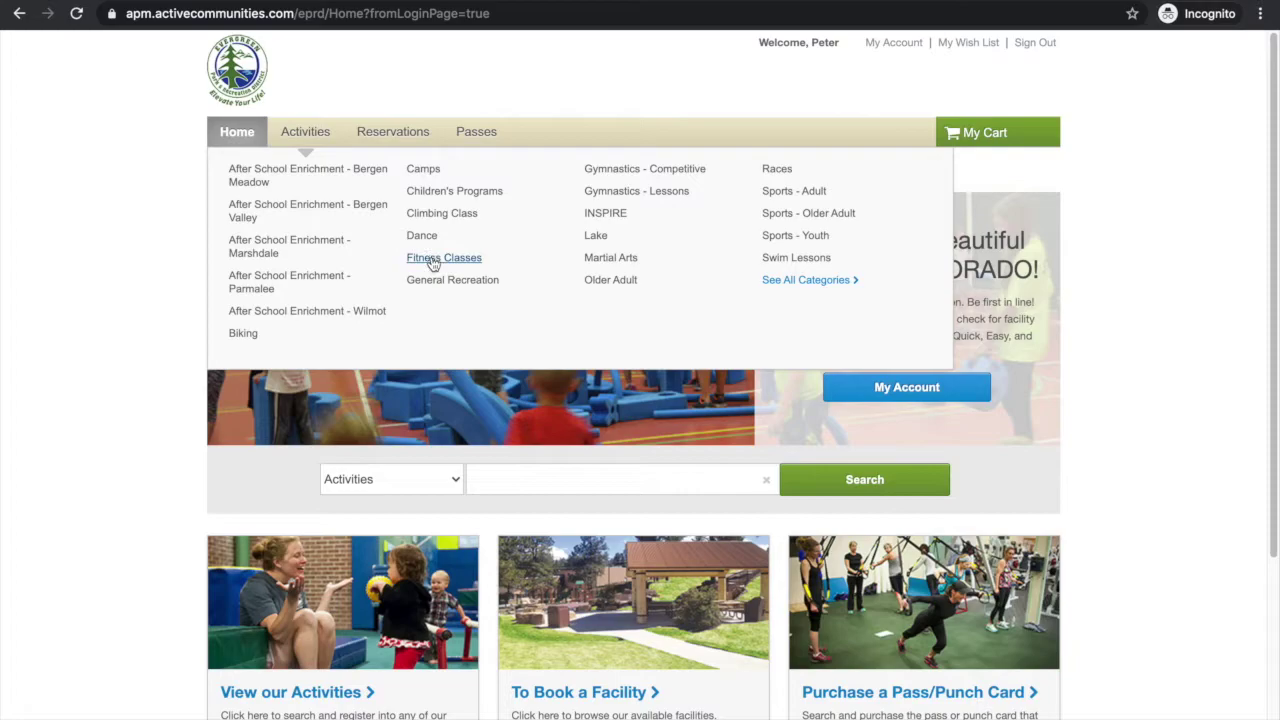
left_click(431, 259)
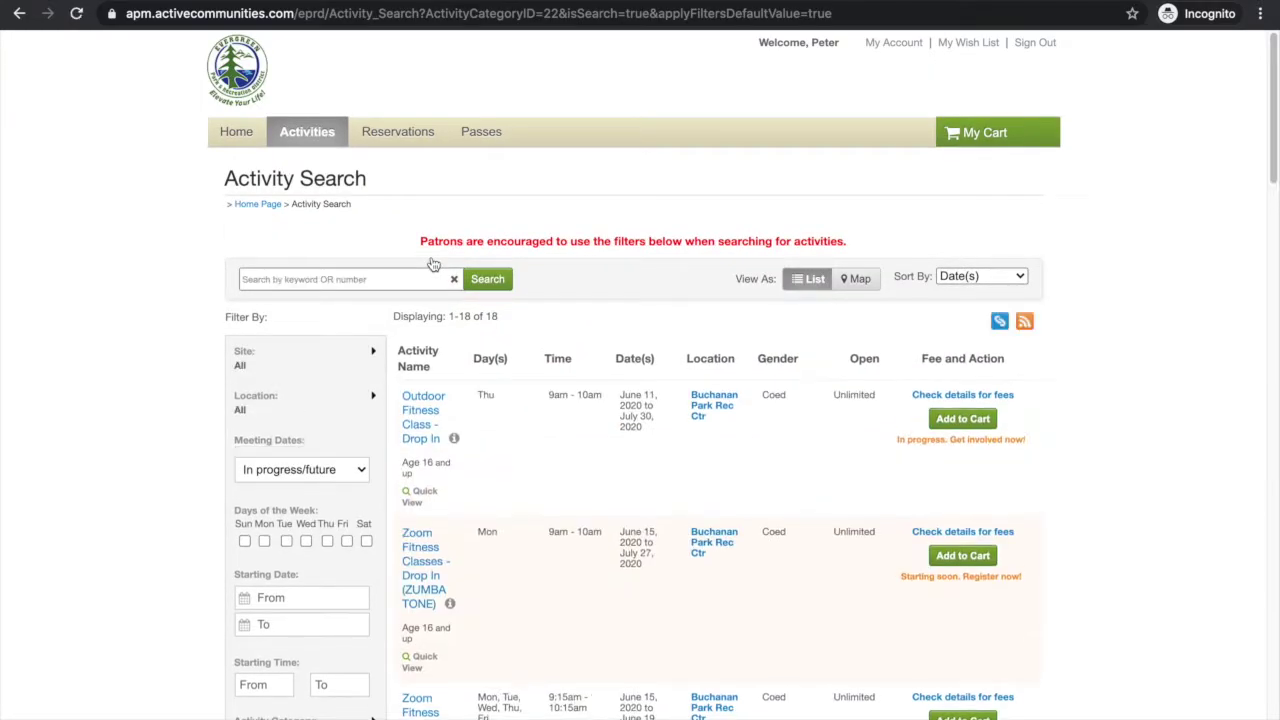
Scroll through the 18 Fitness Classes results and back up to the top of the list.
scroll(408, 247, "down", 1)
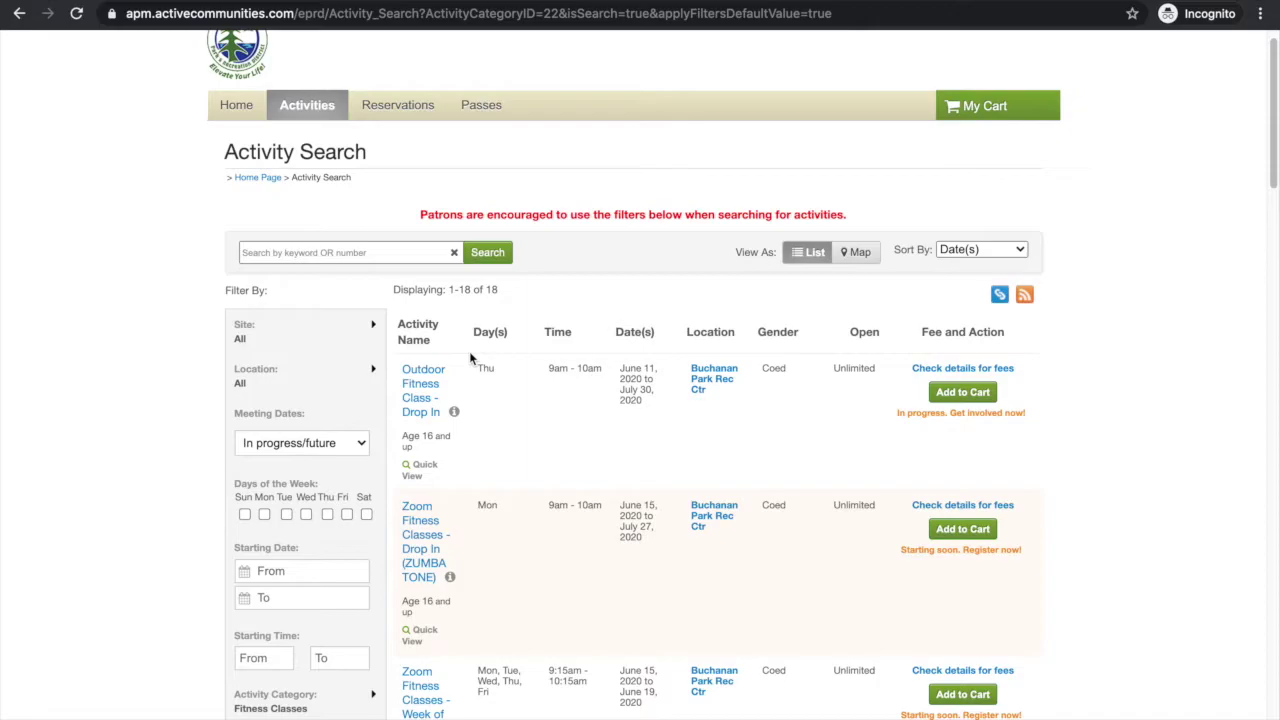
scroll(471, 358, "down", 3)
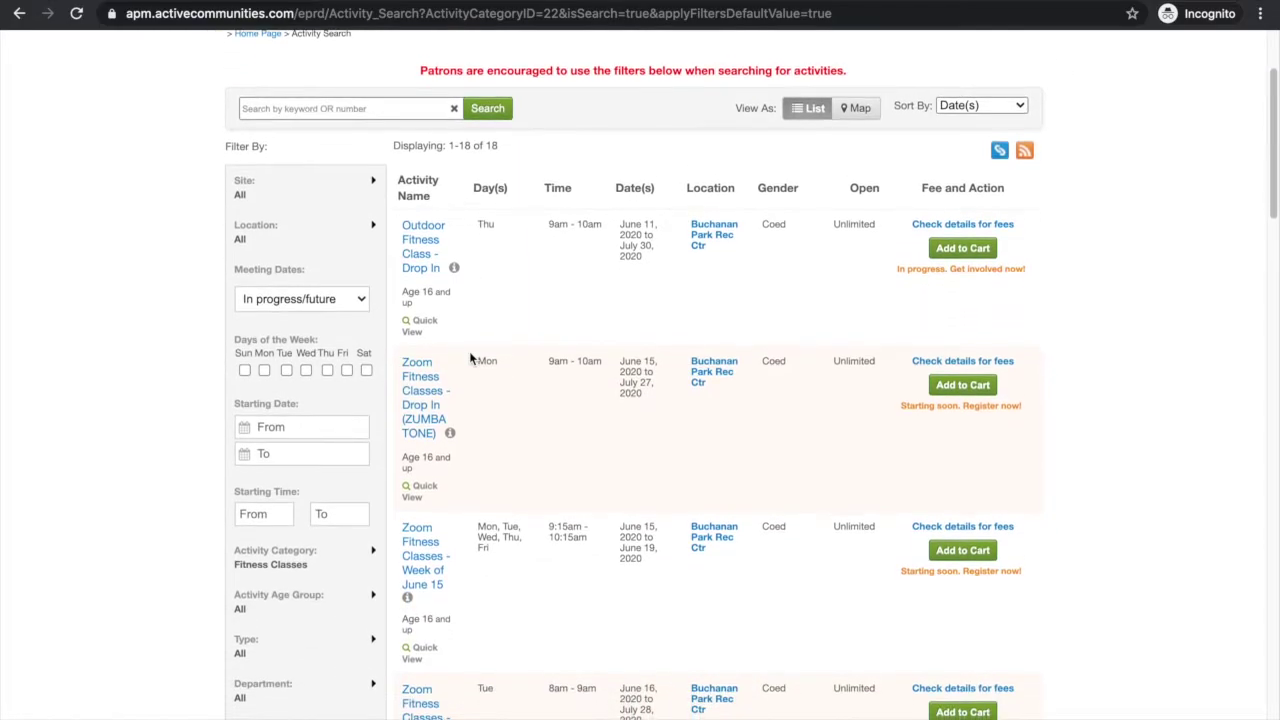
scroll(471, 358, "down", 3)
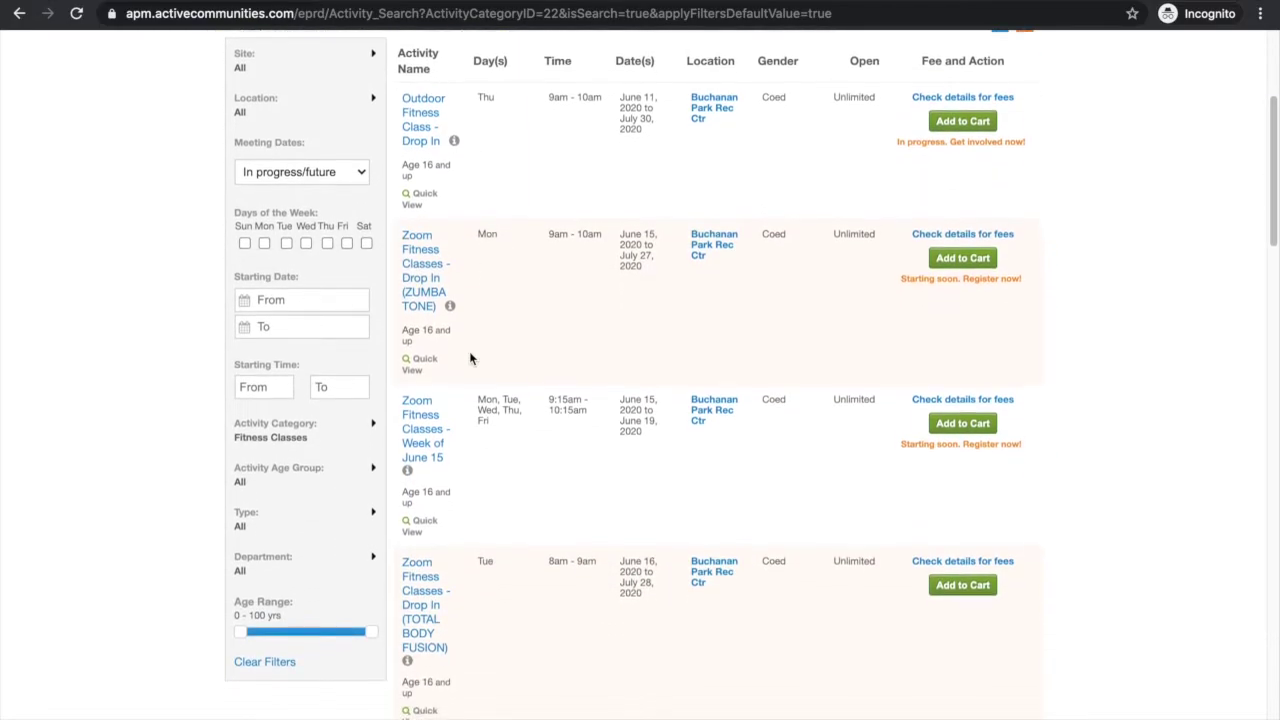
scroll(469, 351, "down", 4)
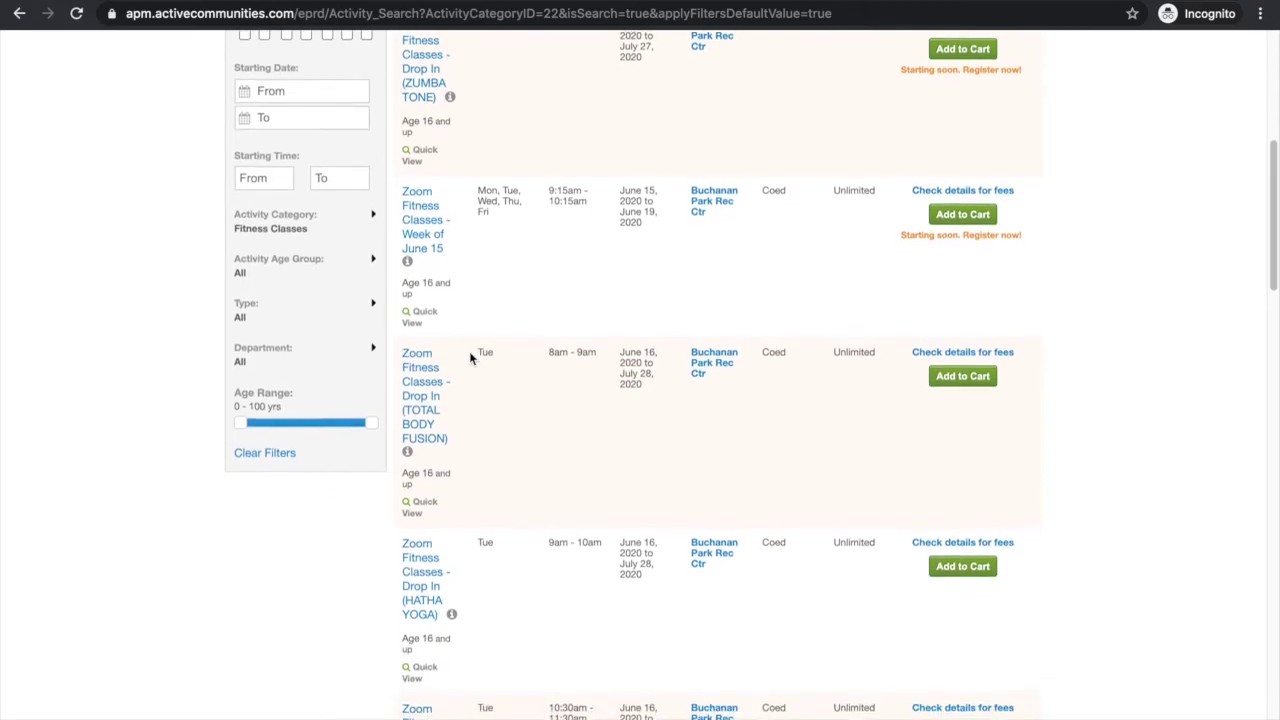
scroll(469, 351, "down", 3)
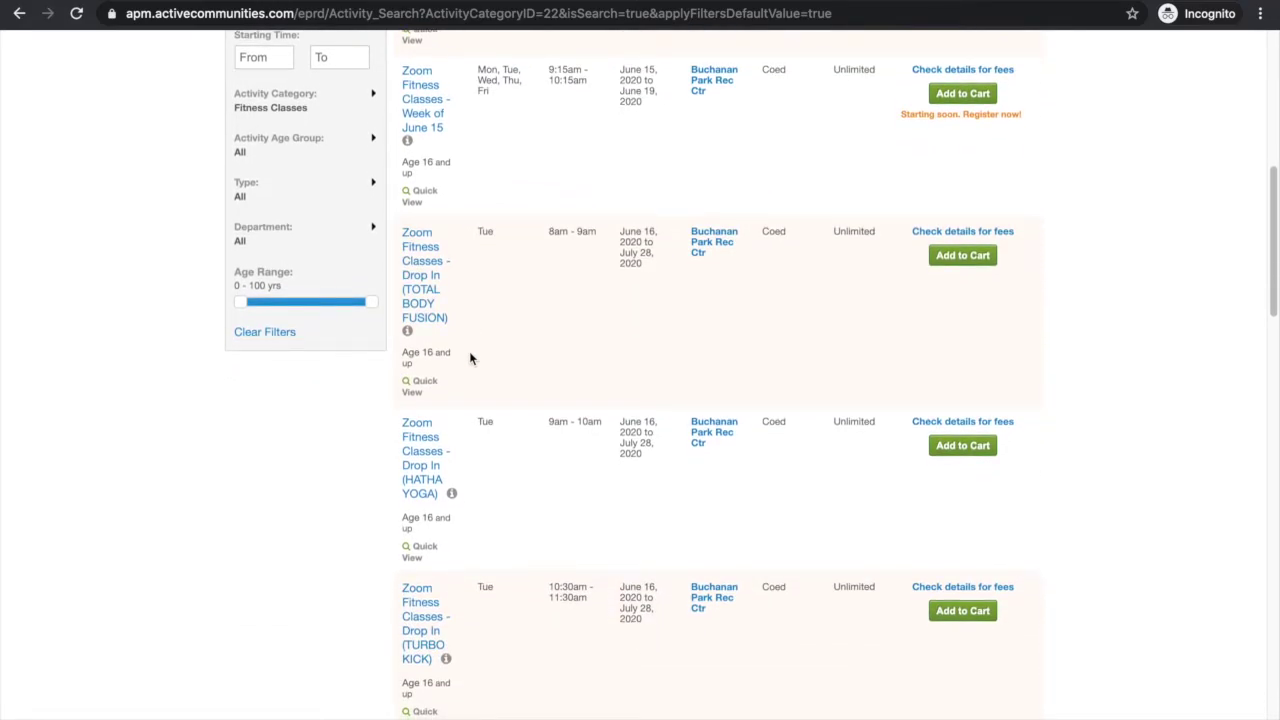
scroll(470, 358, "up", 3)
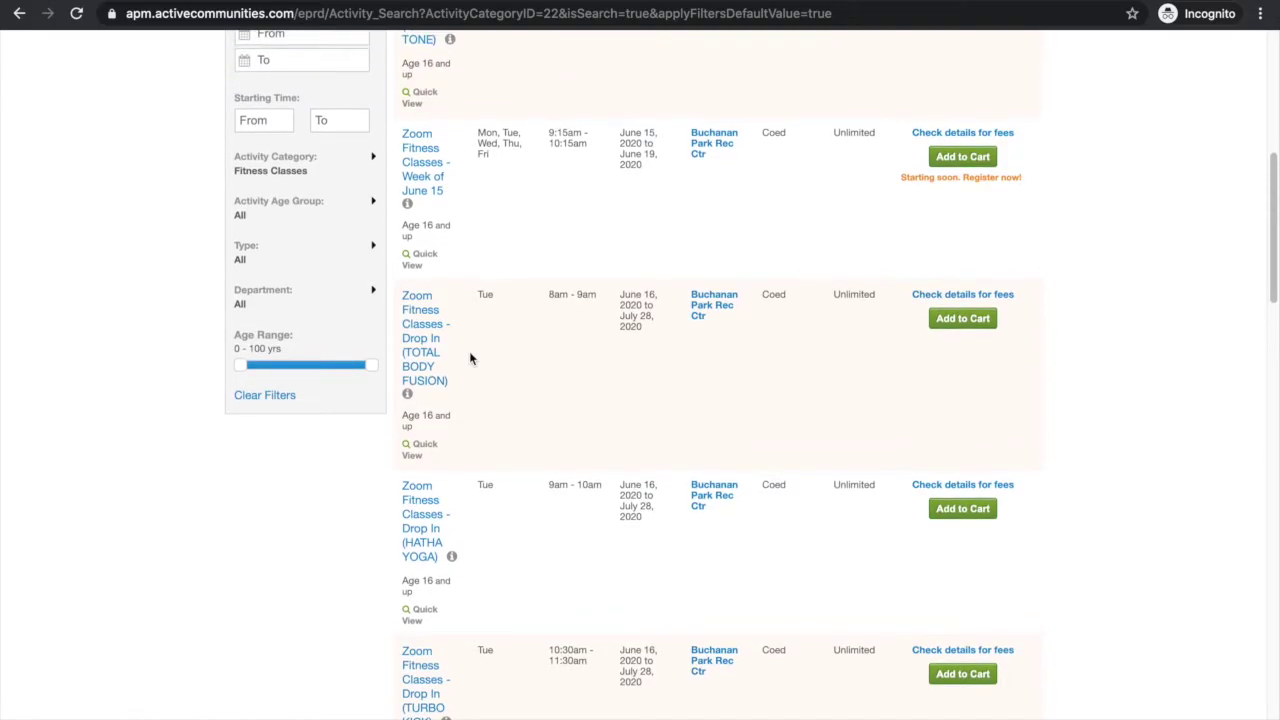
scroll(470, 358, "up", 5)
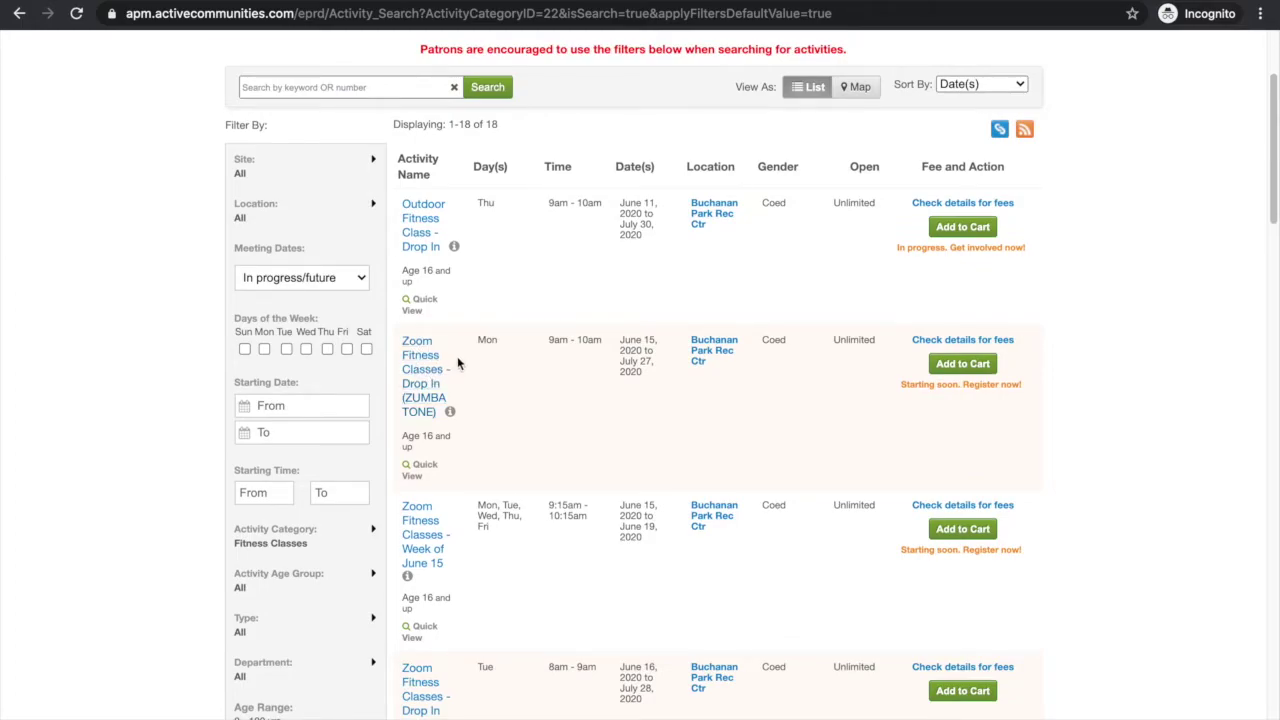
scroll(494, 544, "down", 1)
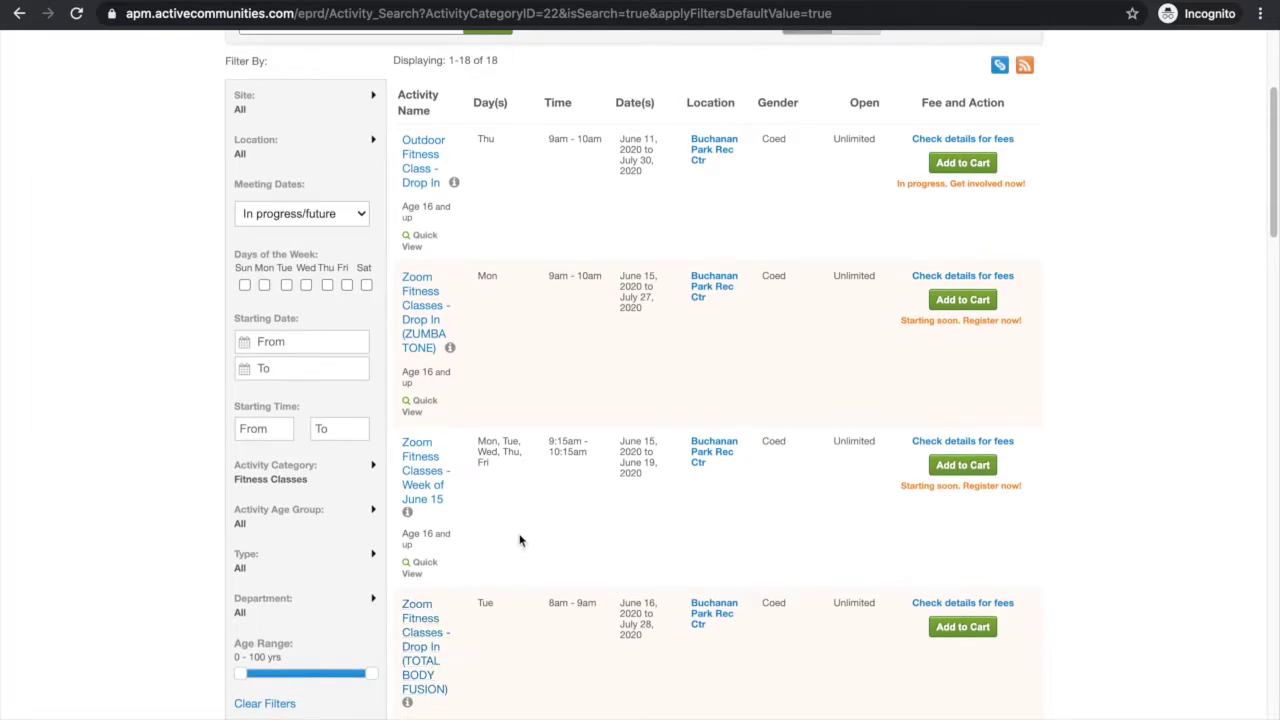
scroll(519, 540, "up", 1)
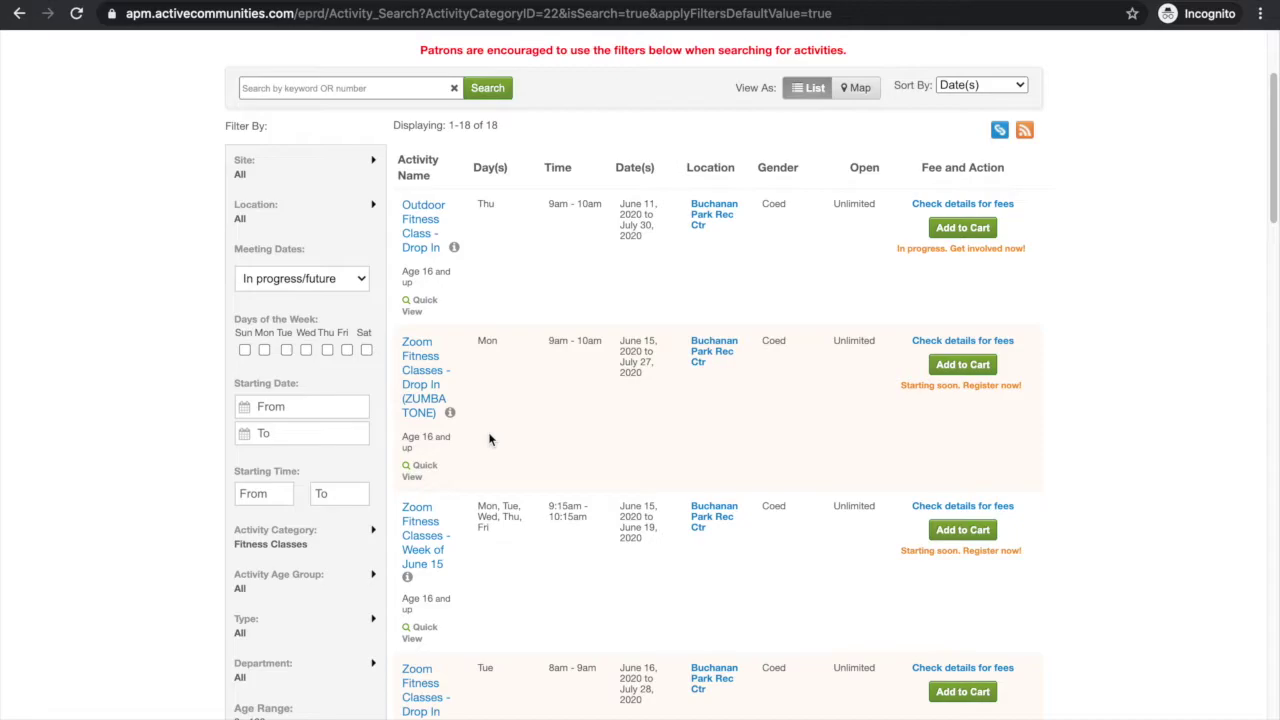
scroll(614, 486, "up", 2)
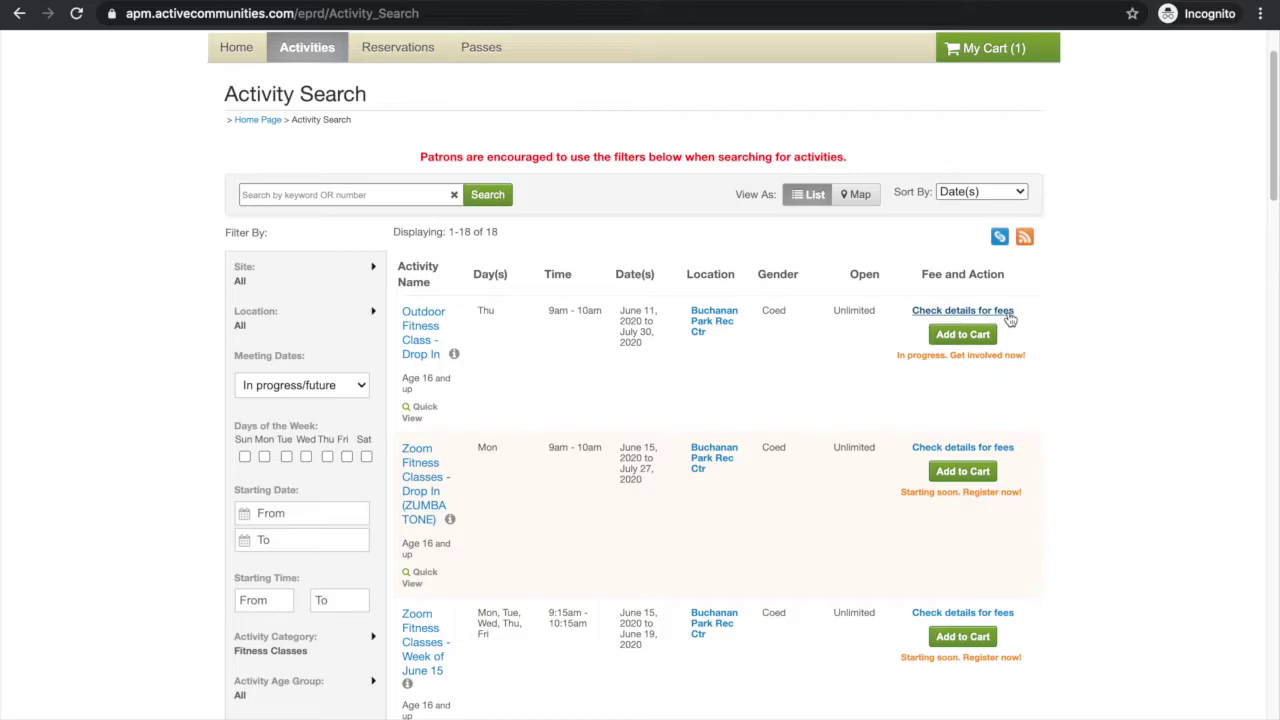
Open the drop-in's fee details, noting the $10.00 resident and $13.00 non-resident prices and 16+ age limit.
left_click(1008, 314)
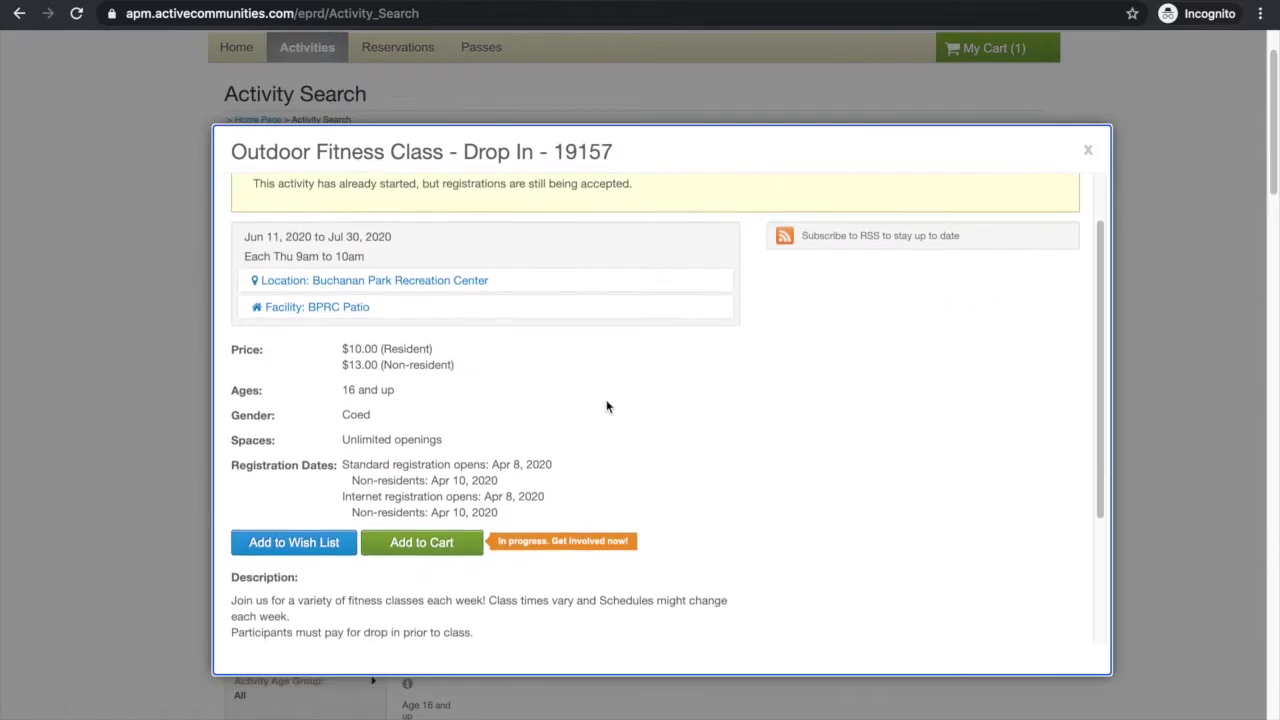
triple_click(375, 347)
triple_click(376, 363)
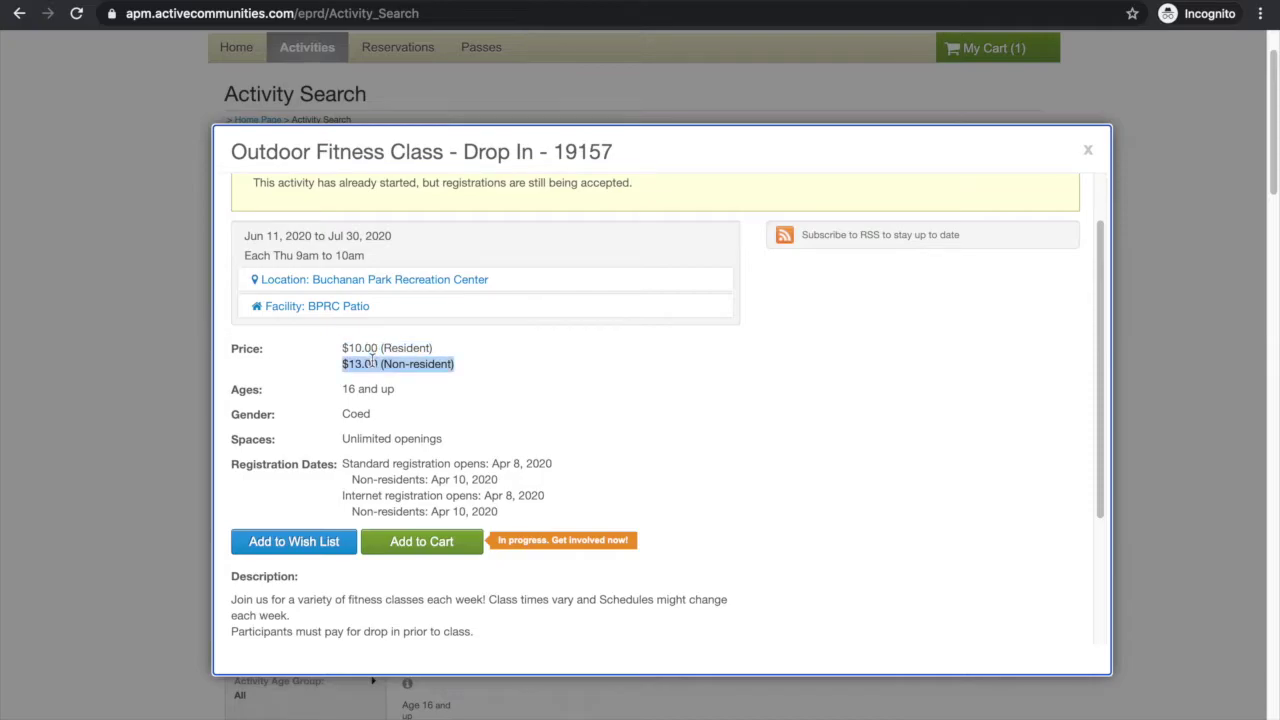
left_click(362, 395)
triple_click(362, 393)
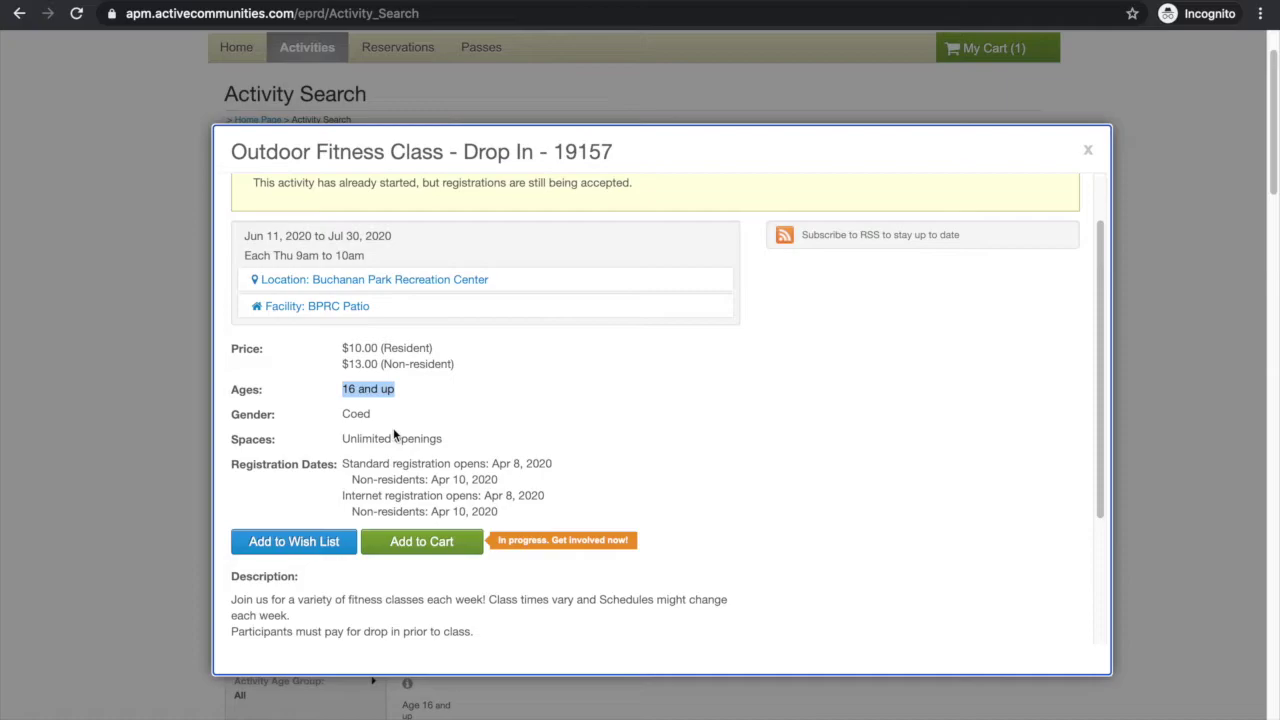
Expand More Information on the Outdoor Fitness Class, then add the drop-in to the cart.
scroll(394, 435, "down", 1)
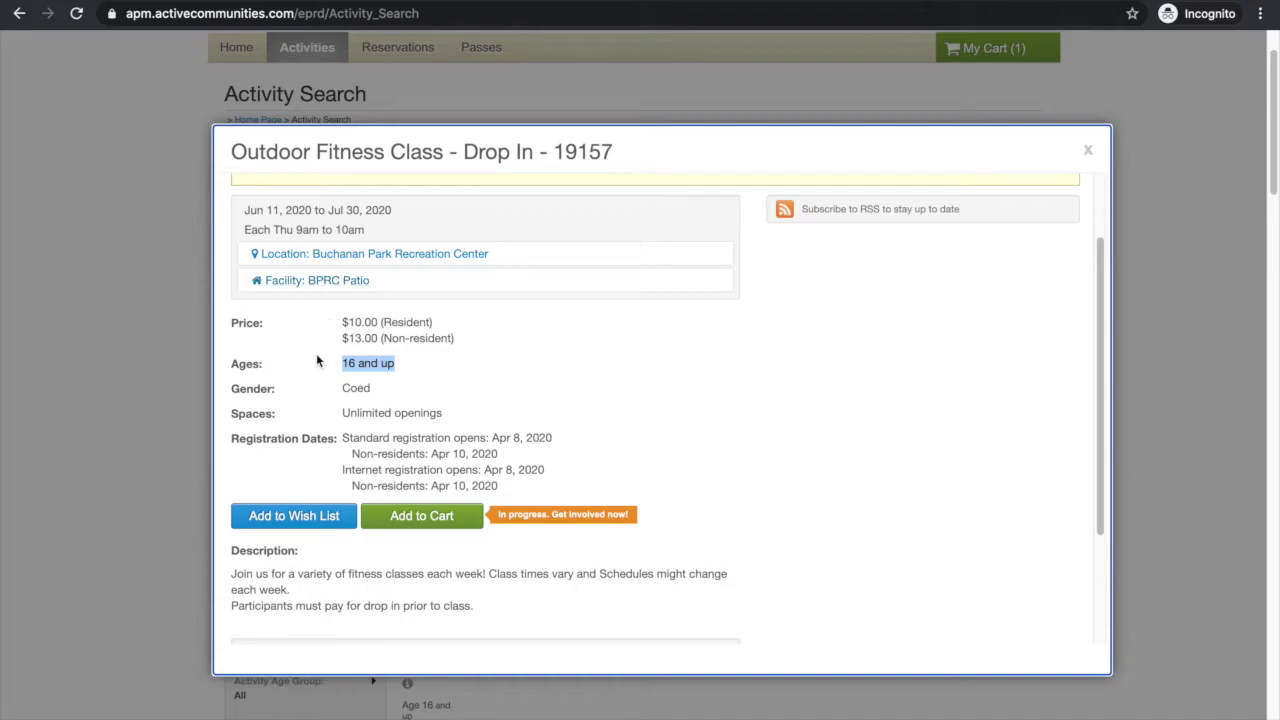
scroll(317, 359, "down", 2)
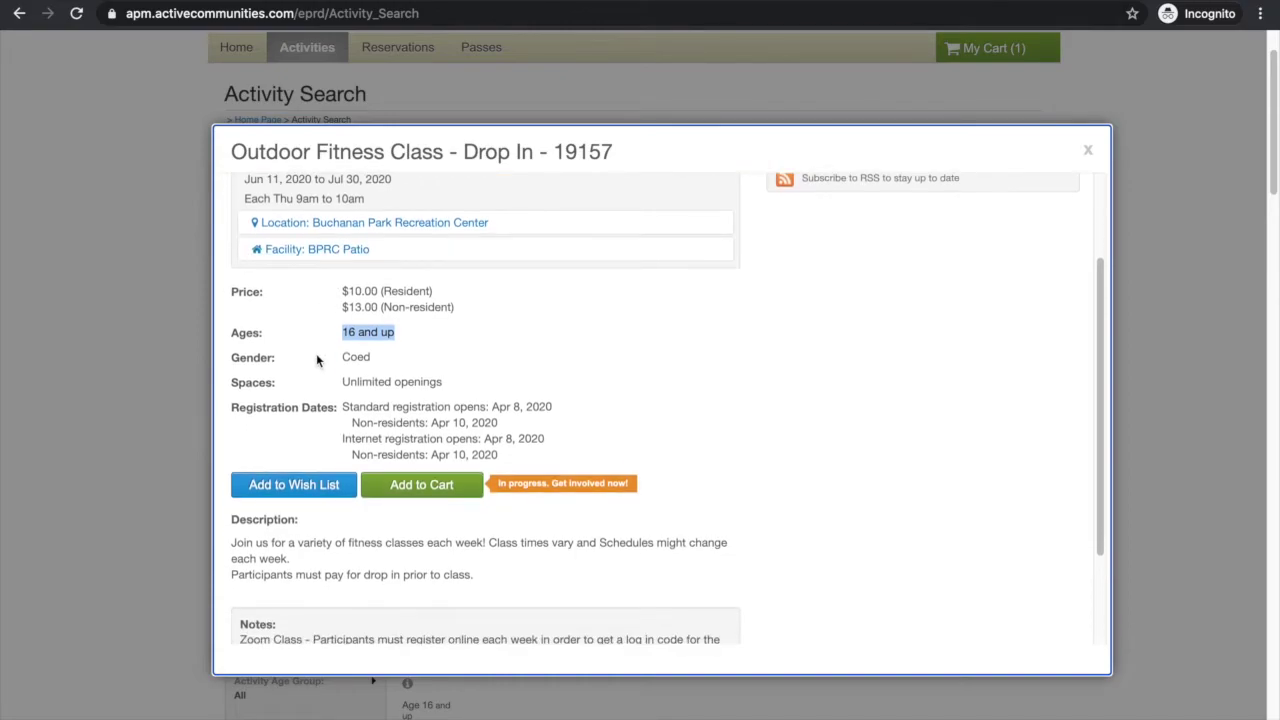
scroll(317, 359, "down", 2)
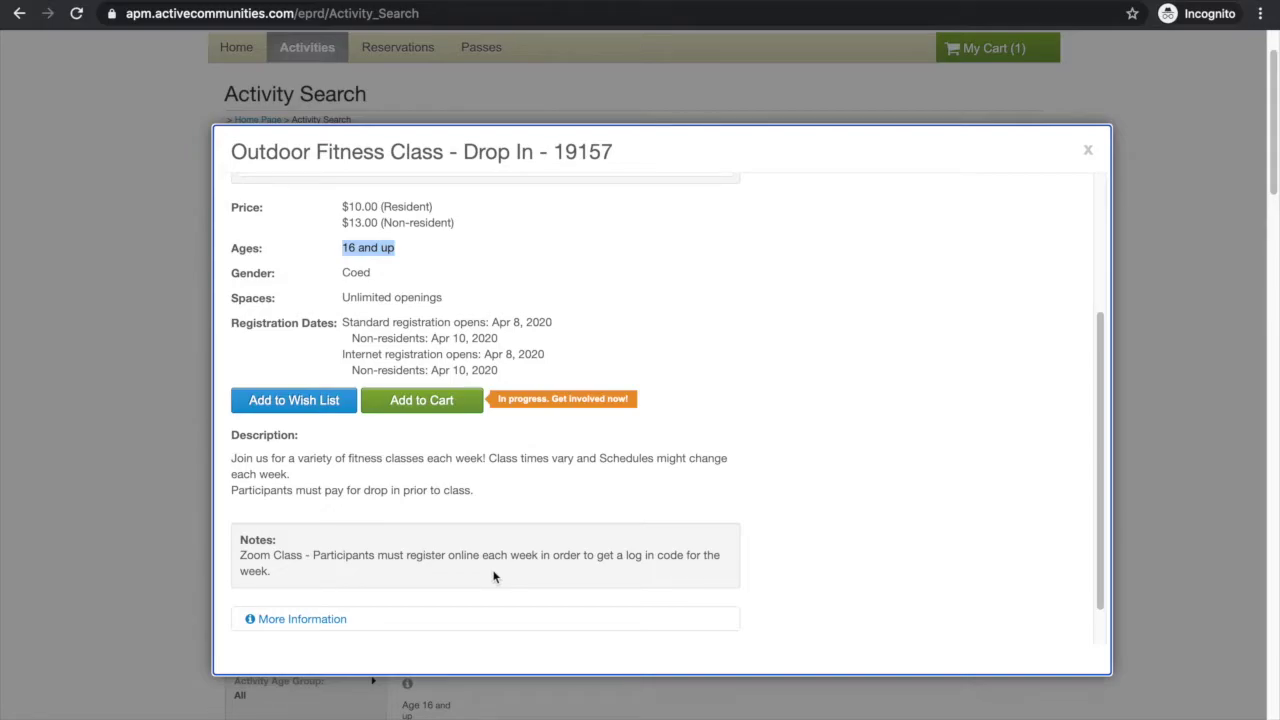
left_click(328, 620)
scroll(457, 449, "up", 3)
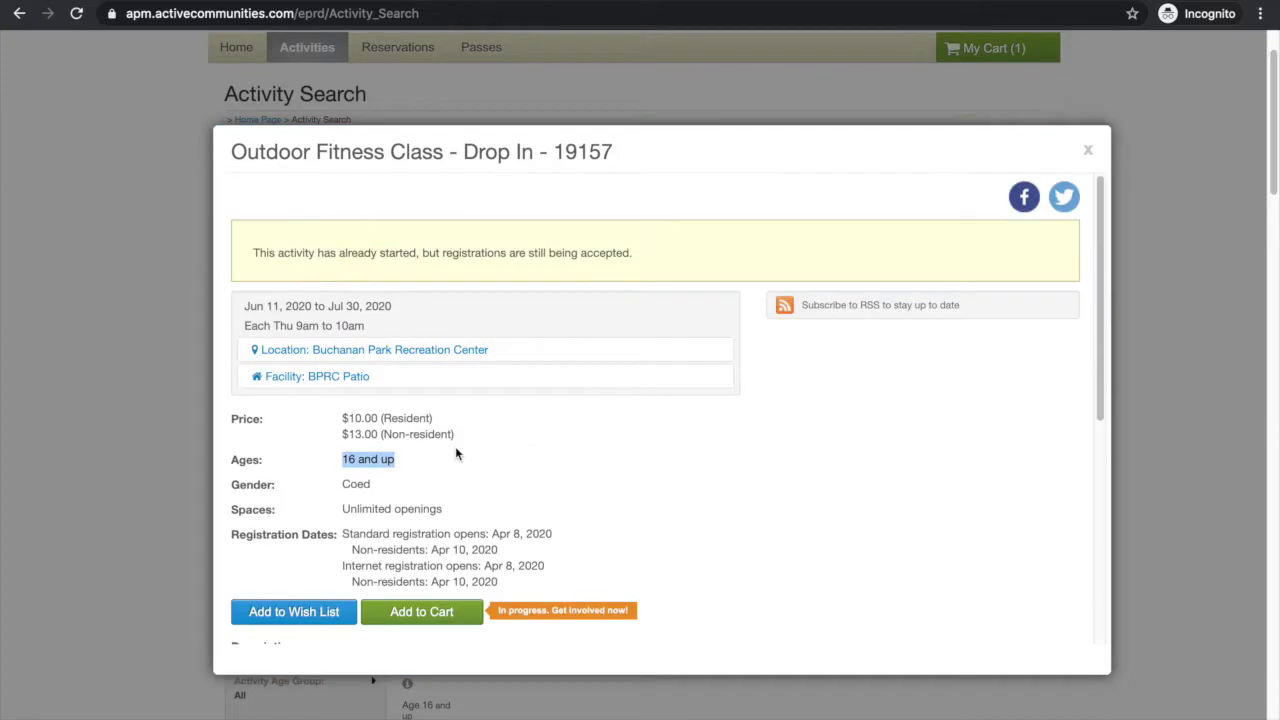
left_click(422, 613)
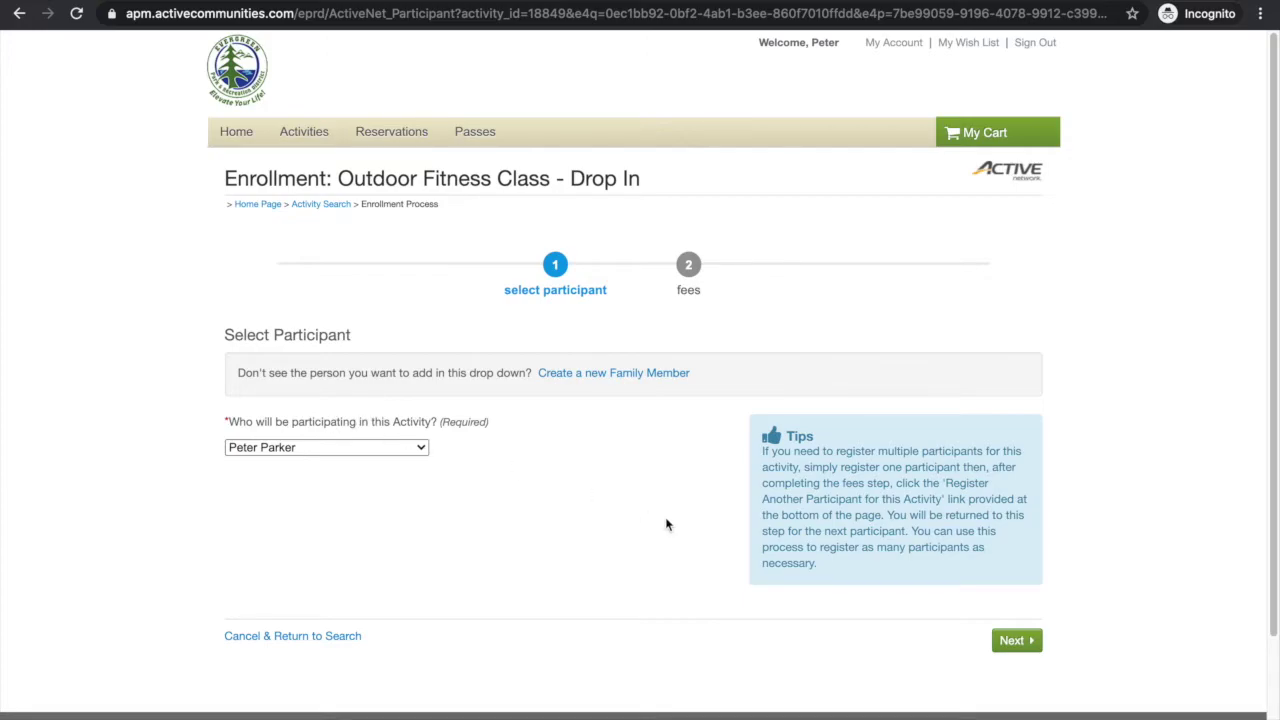
Keep the account holder as the participant and advance to the $13.00 fees step.
left_click(421, 449)
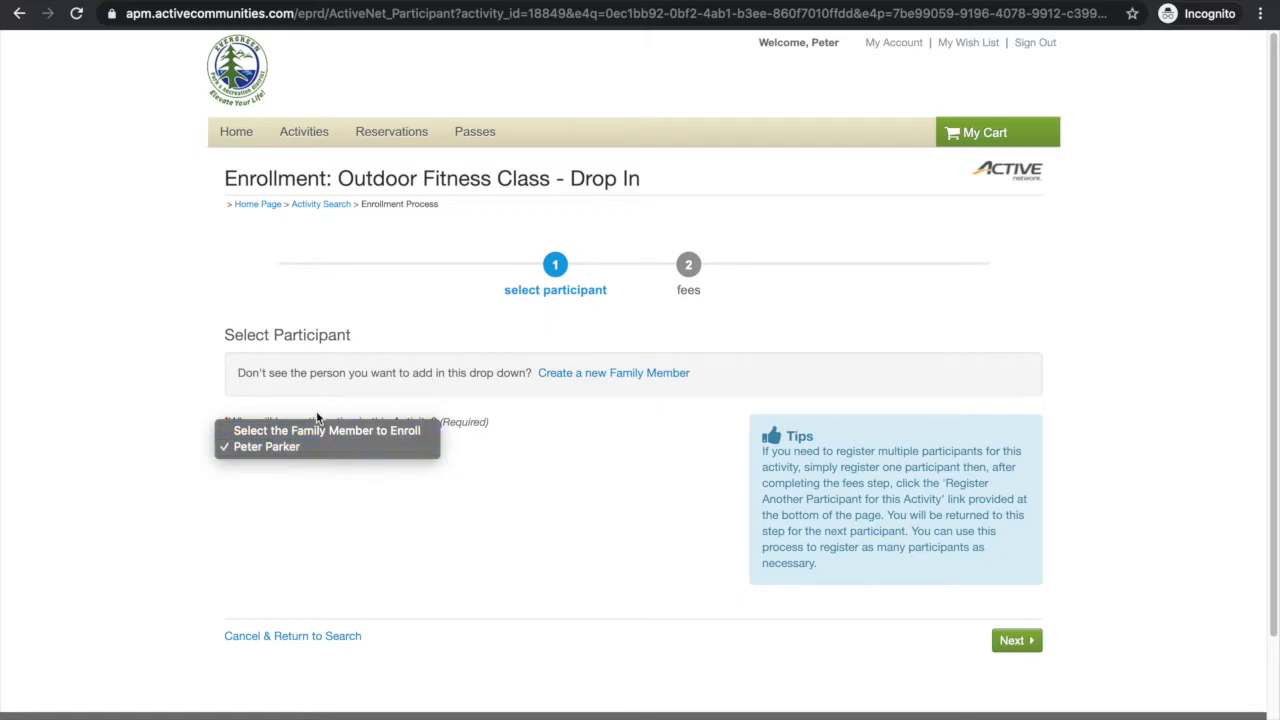
left_click(377, 452)
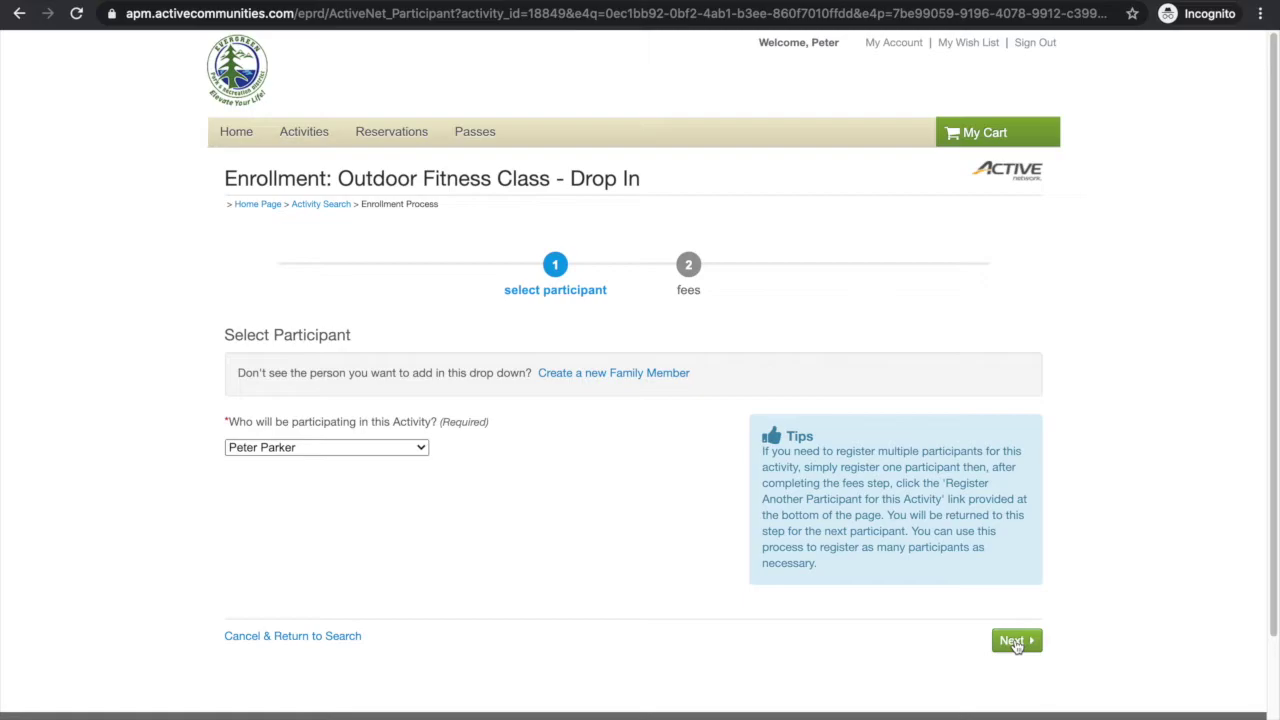
left_click(1015, 642)
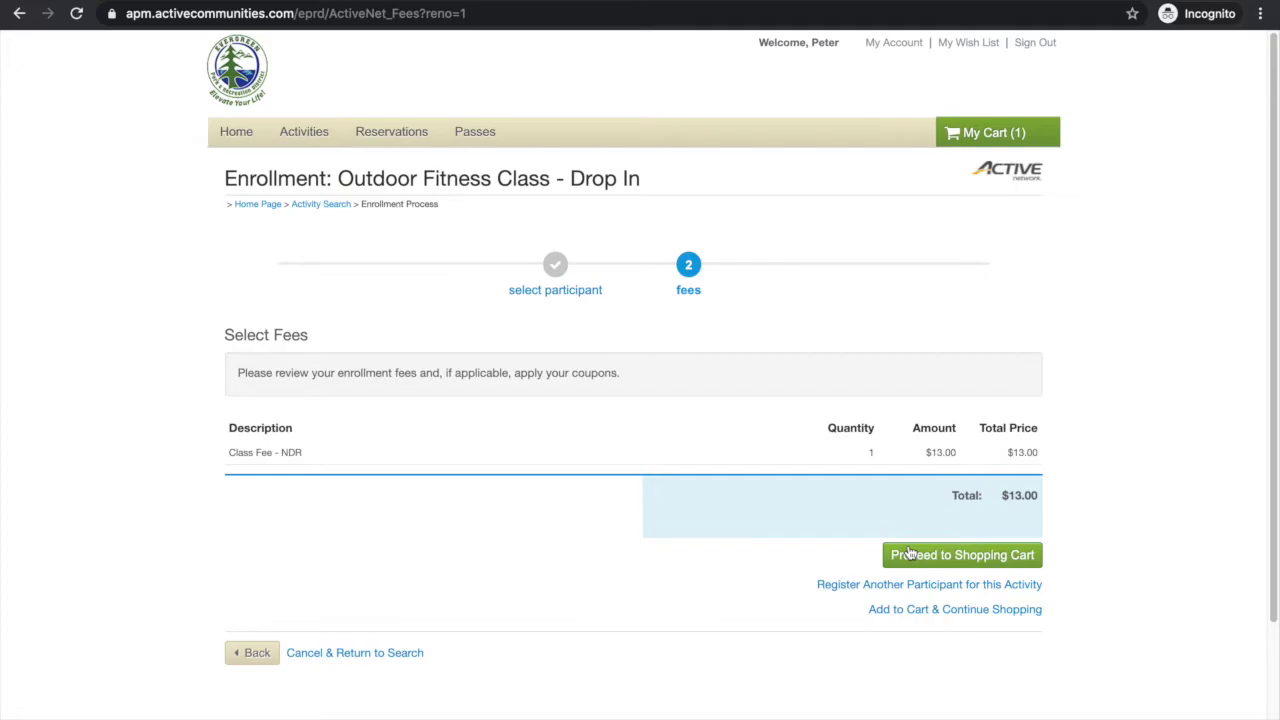
Go to the shopping cart and expand the fee breakdown: $13.00 plus $2.00 processing fee.
left_click(910, 560)
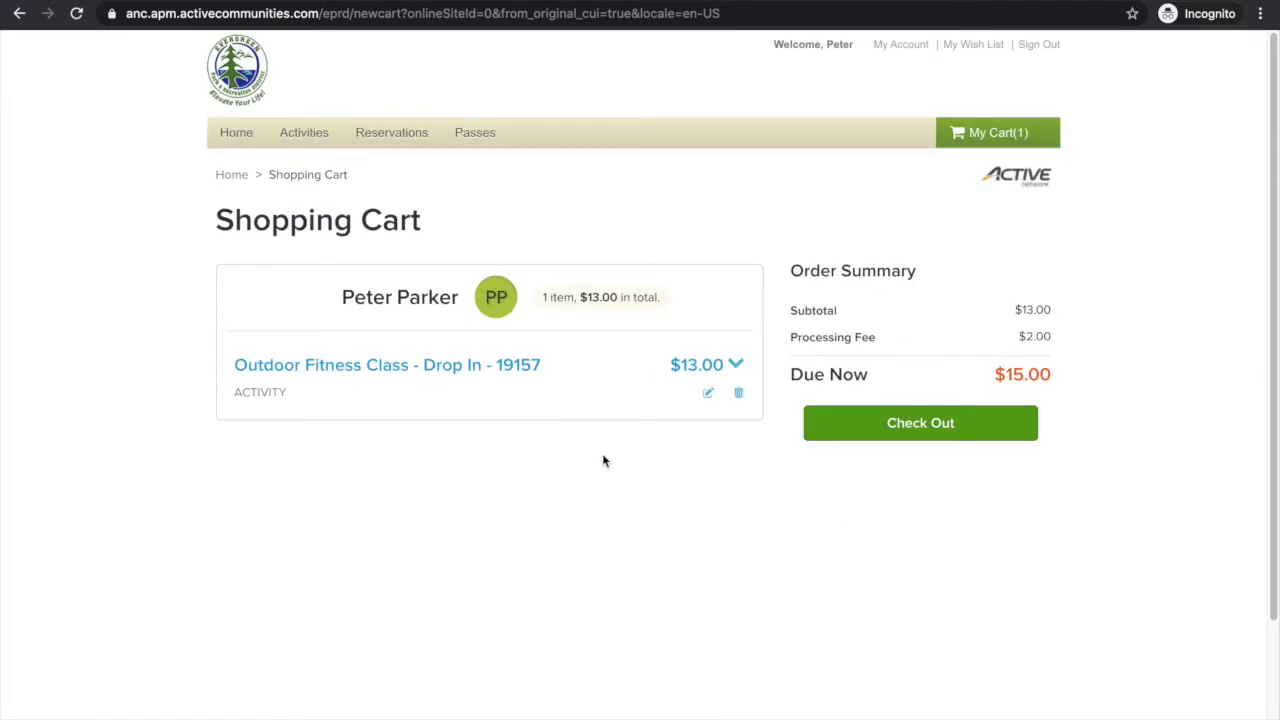
scroll(603, 456, "down", 1)
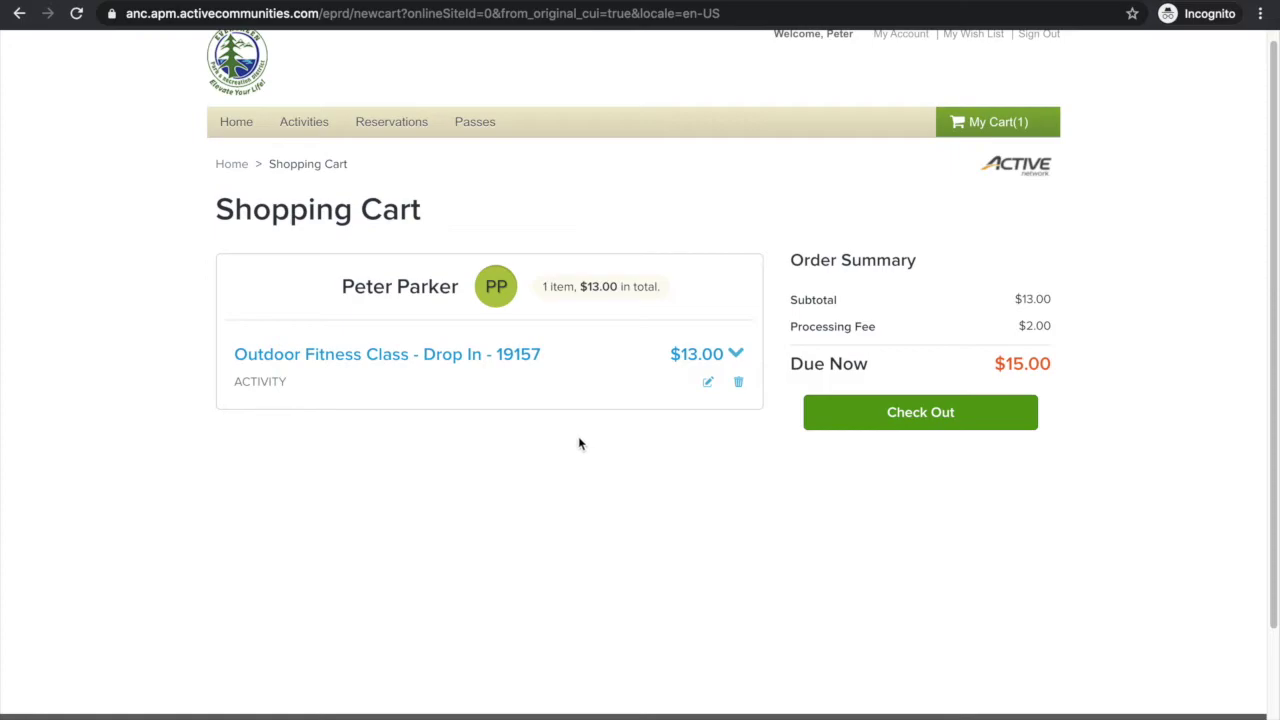
scroll(586, 436, "up", 1)
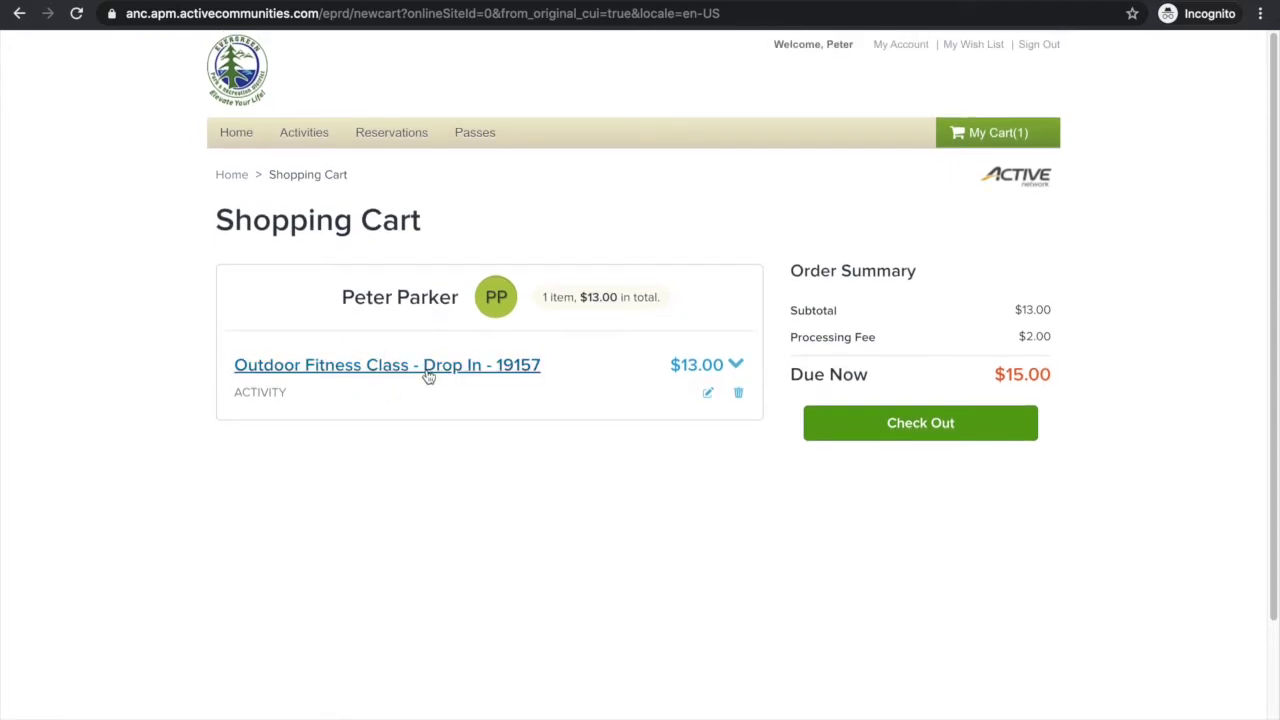
left_click(736, 366)
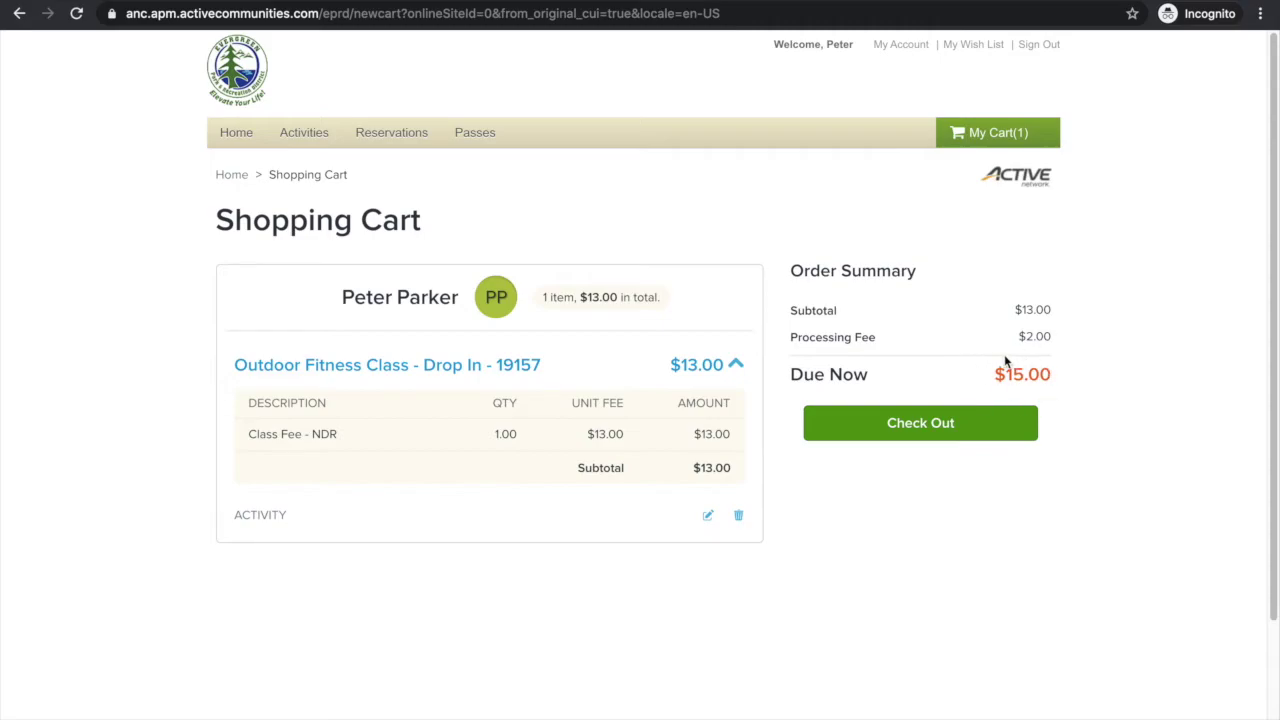
Begin checkout and look over the empty card payment form showing $15.00 due.
left_click(937, 425)
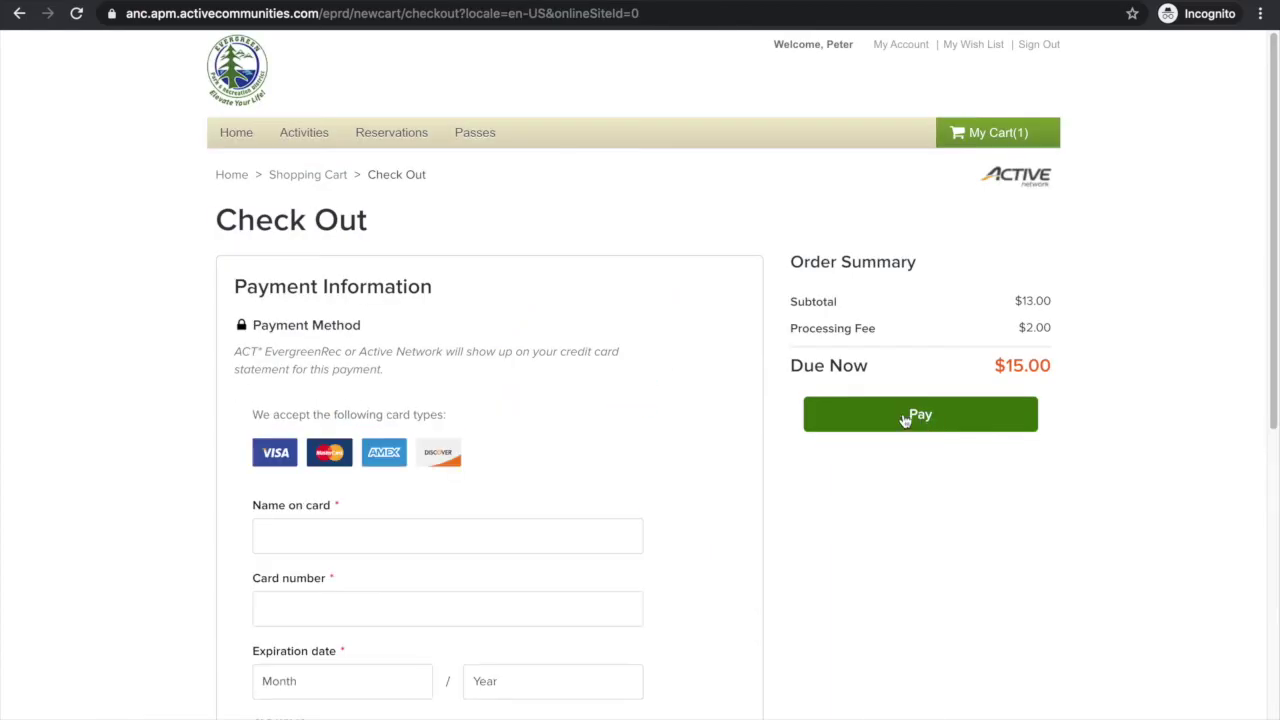
scroll(666, 437, "down", 2)
scroll(666, 437, "down", 4)
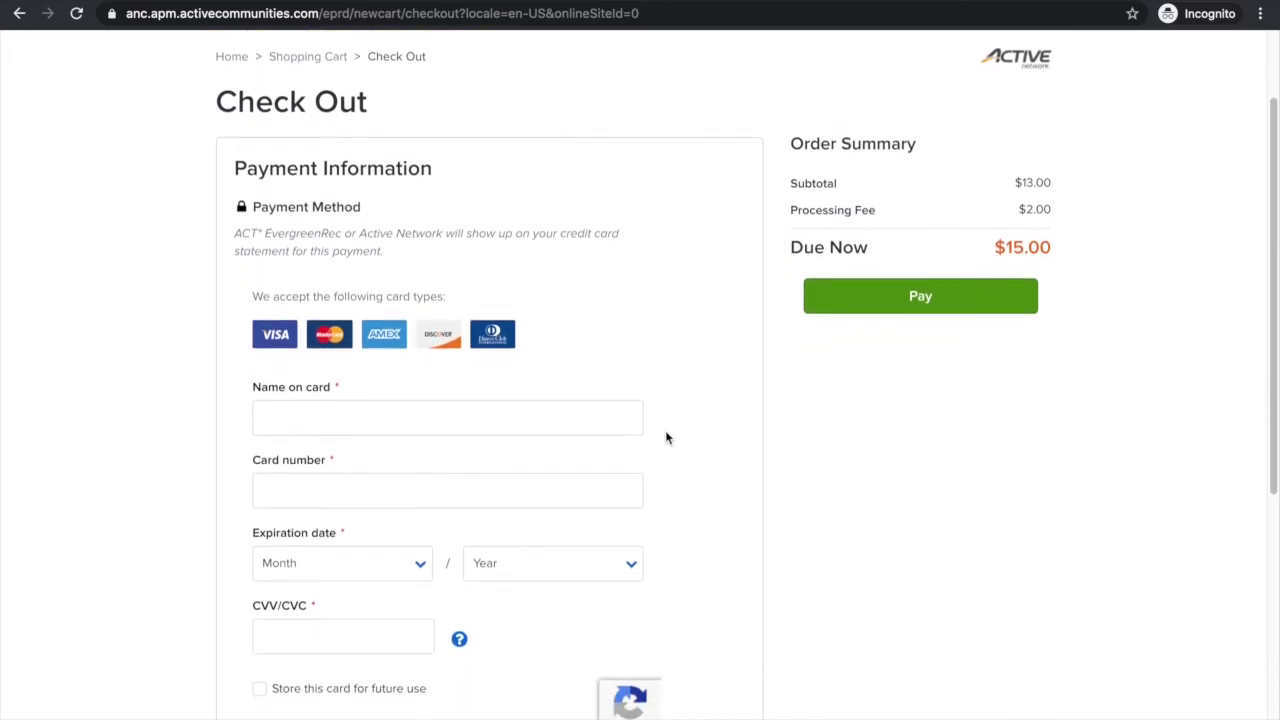
scroll(666, 437, "down", 1)
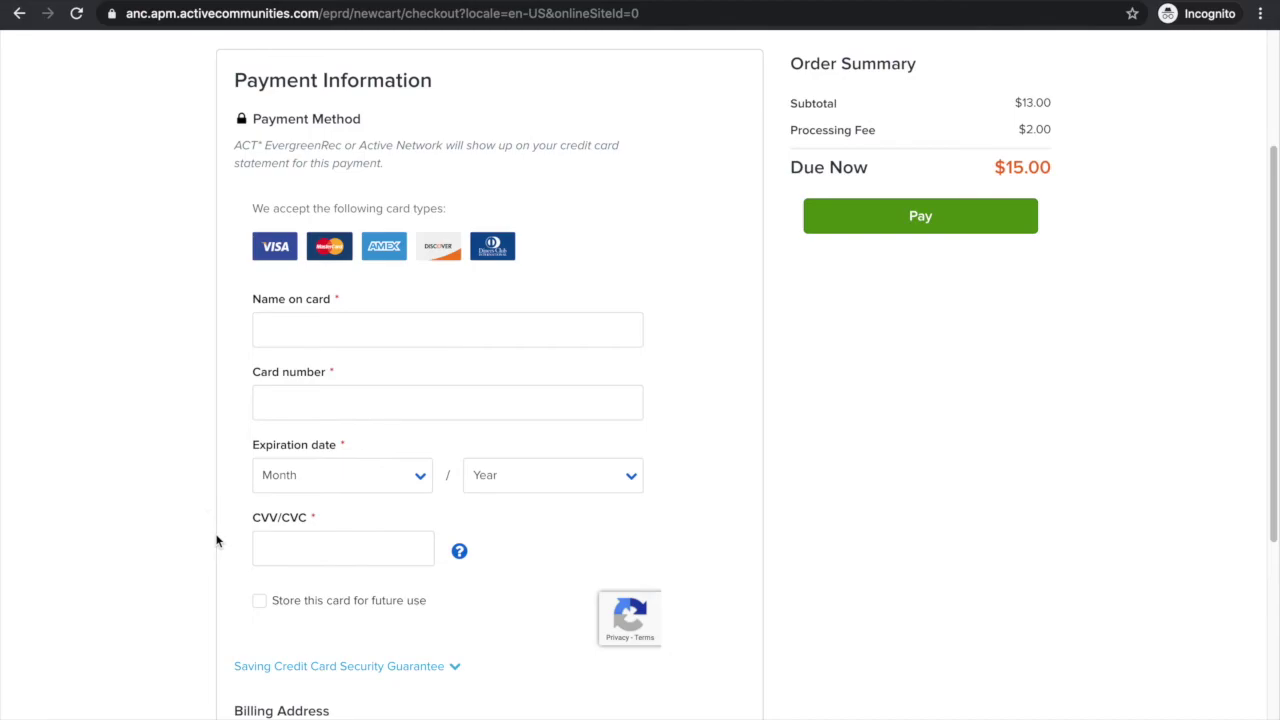
scroll(216, 541, "up", 1)
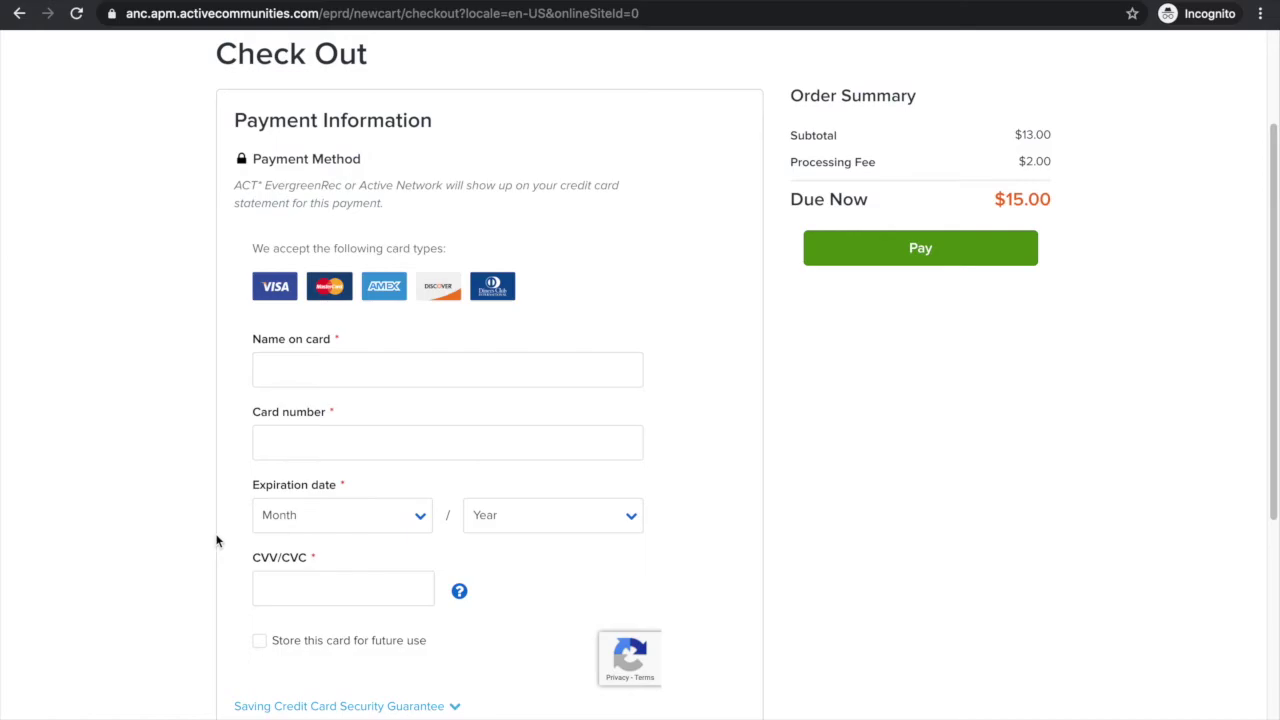
scroll(216, 541, "down", 3)
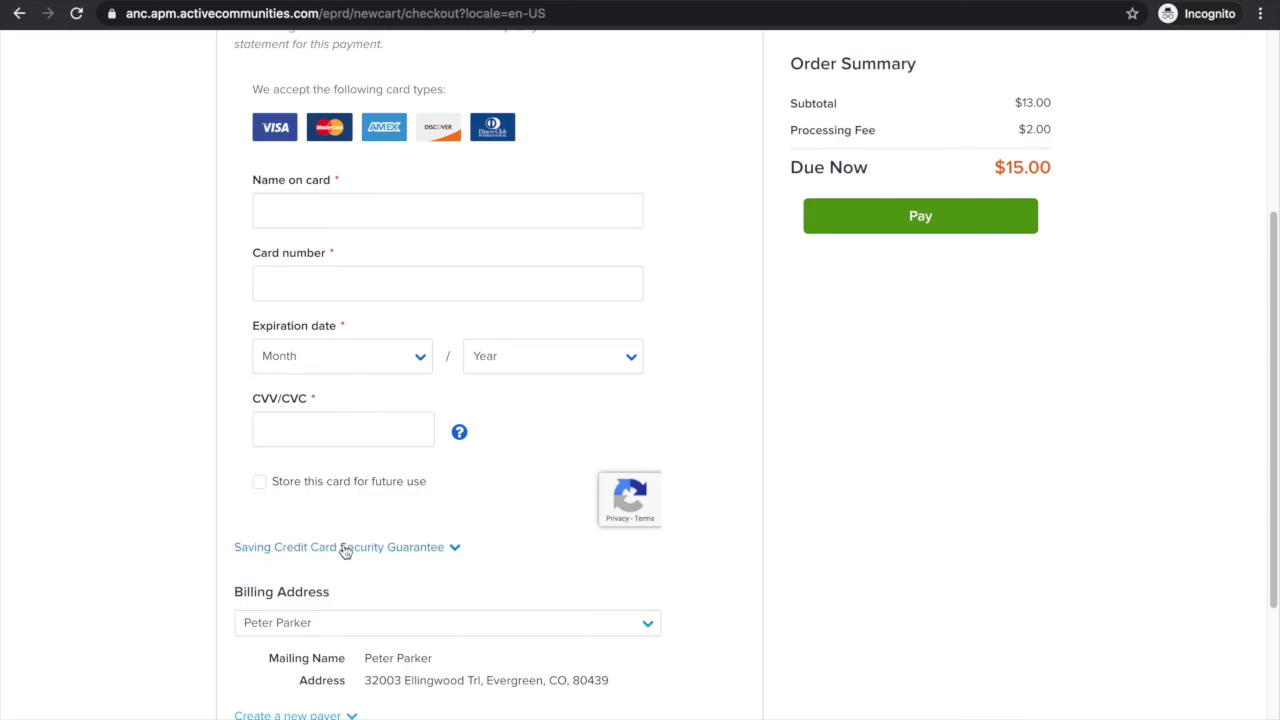
scroll(344, 549, "down", 2)
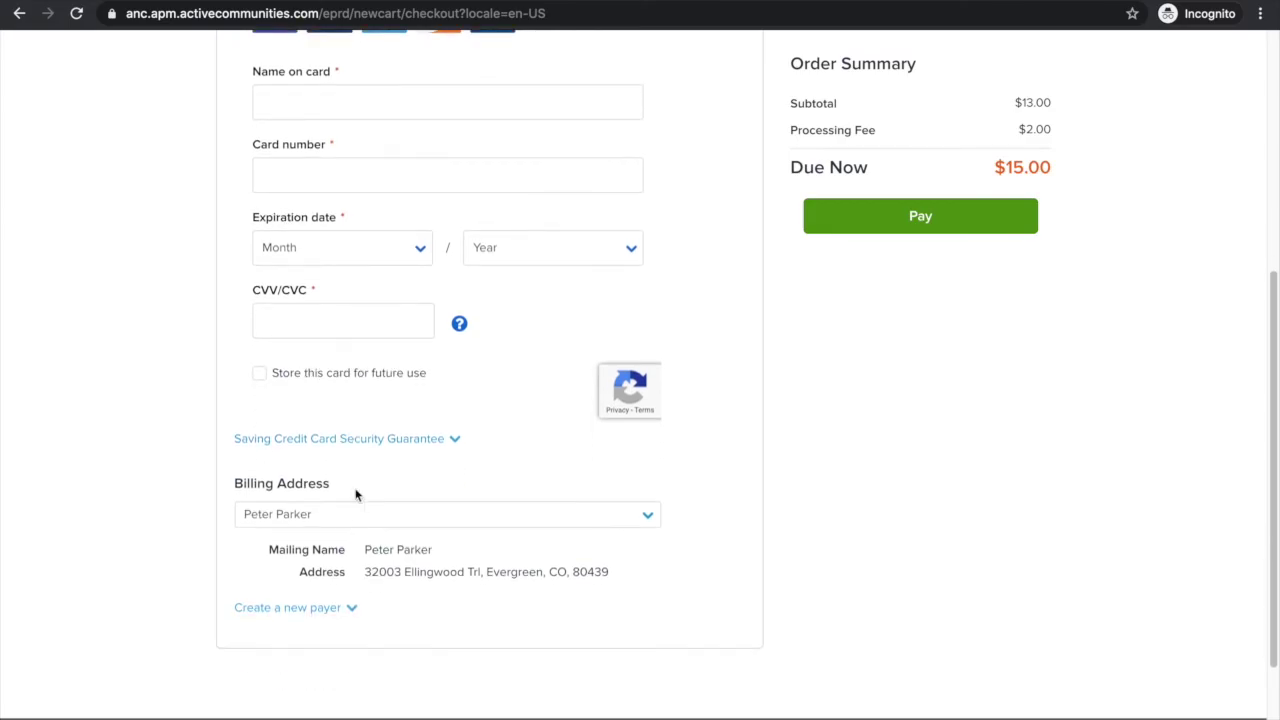
left_click(370, 448)
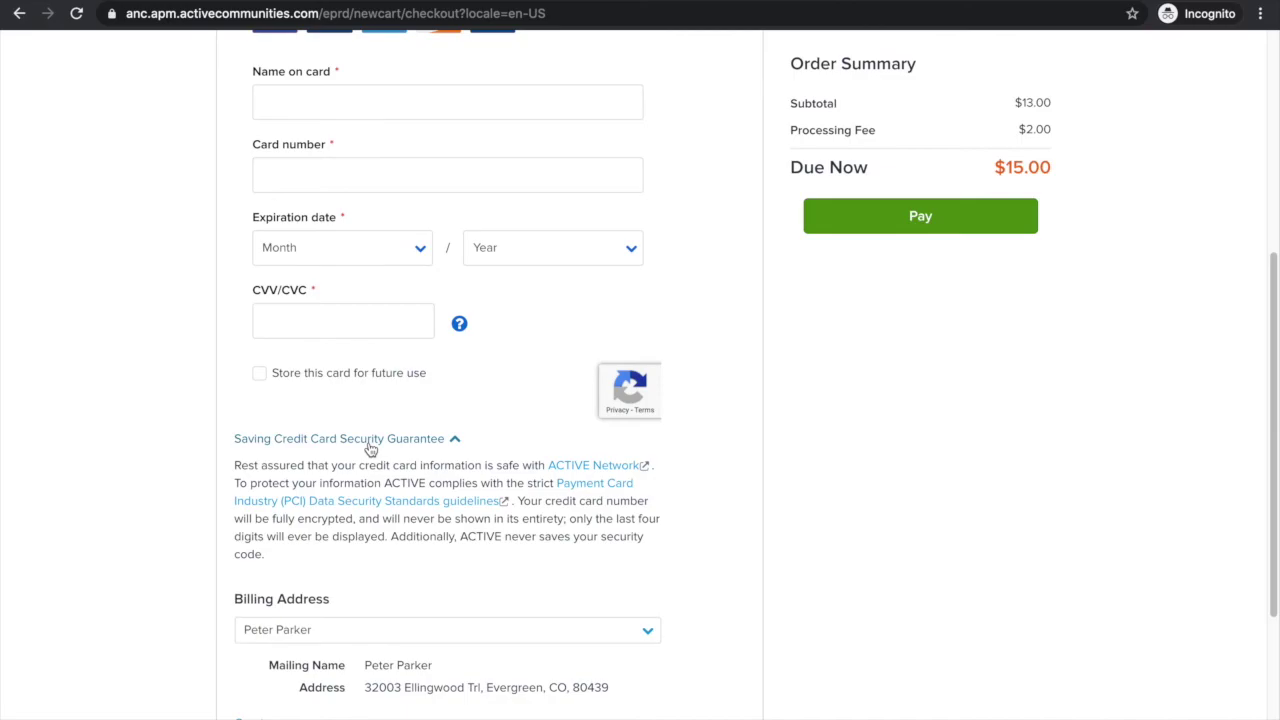
left_click(370, 440)
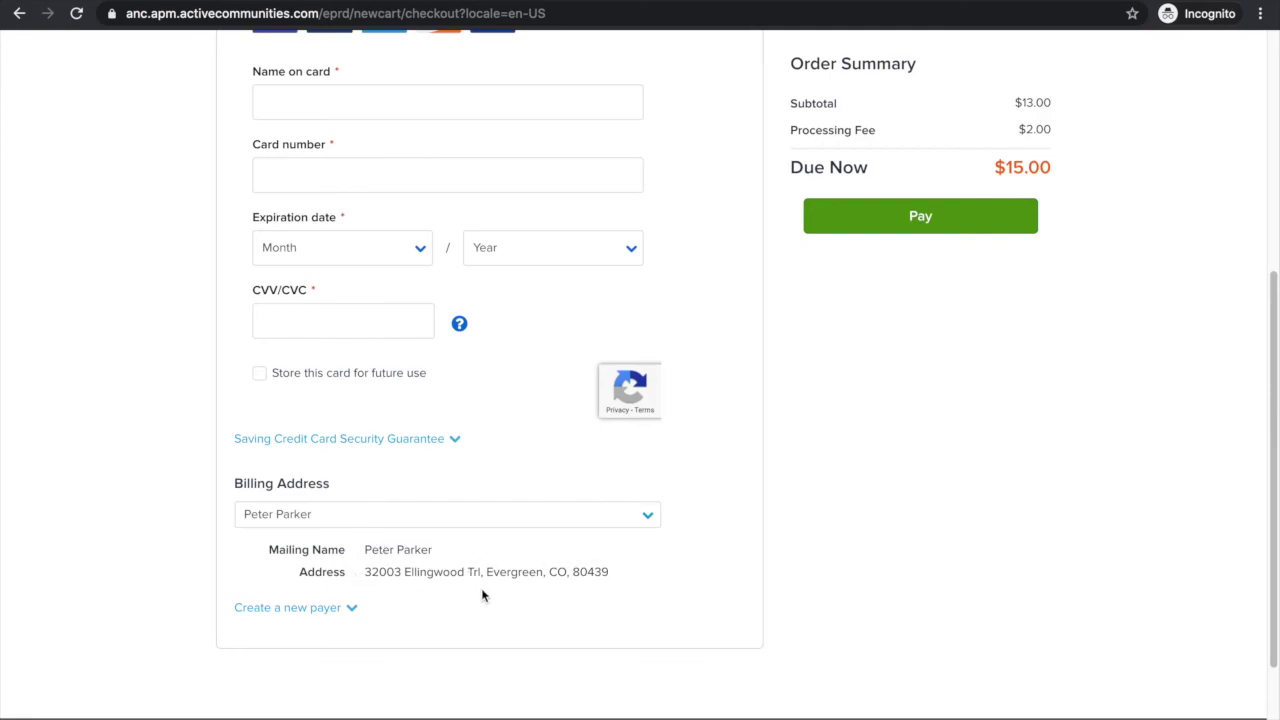
left_click(350, 610)
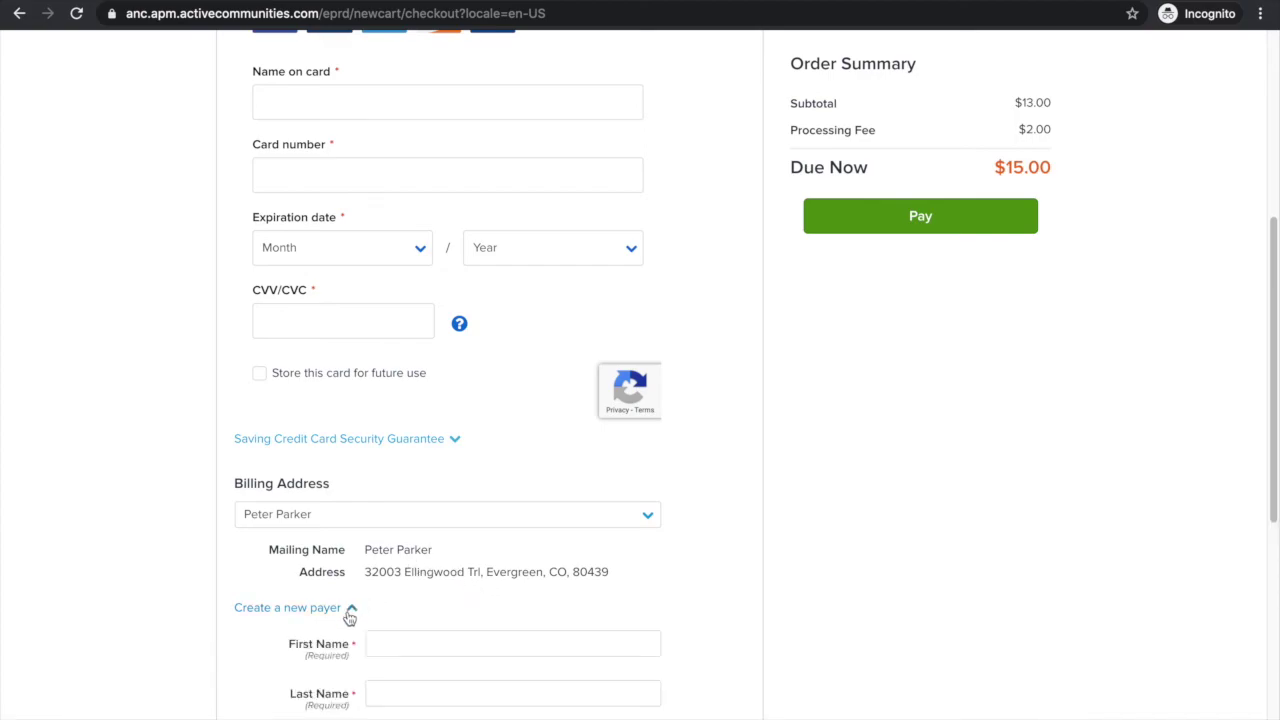
scroll(350, 618, "down", 5)
scroll(348, 617, "down", 1)
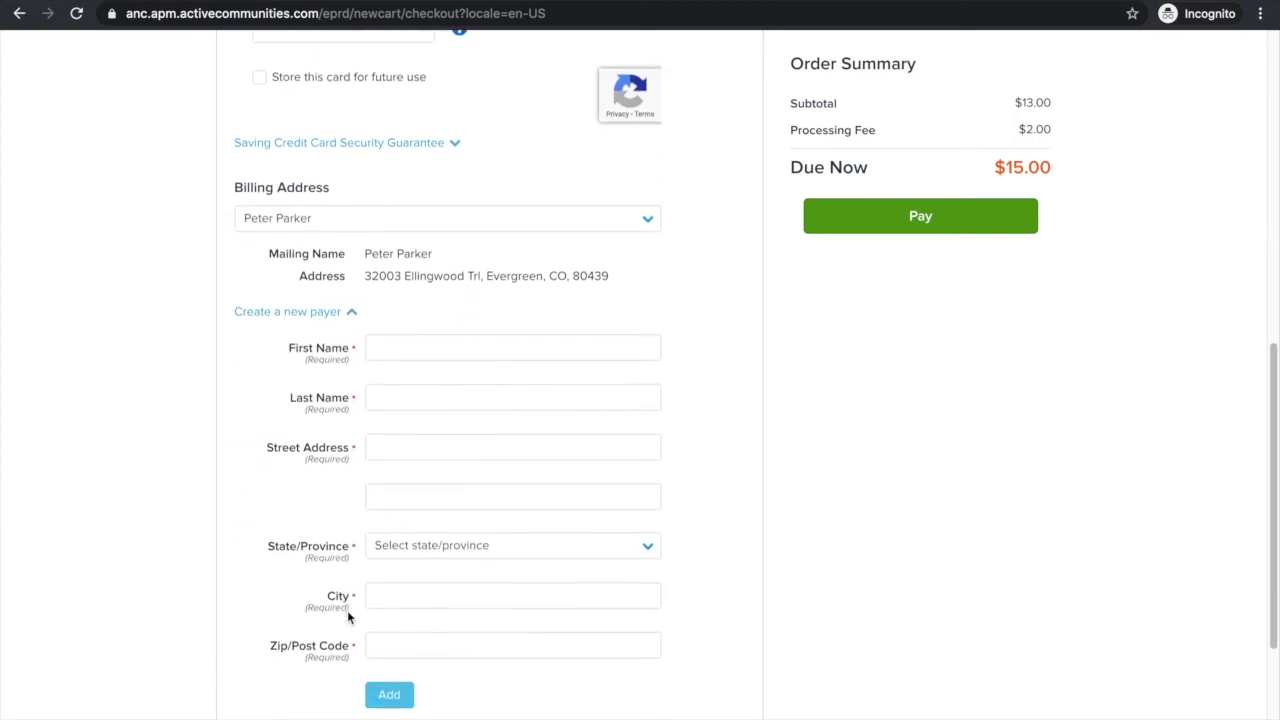
left_click(340, 285)
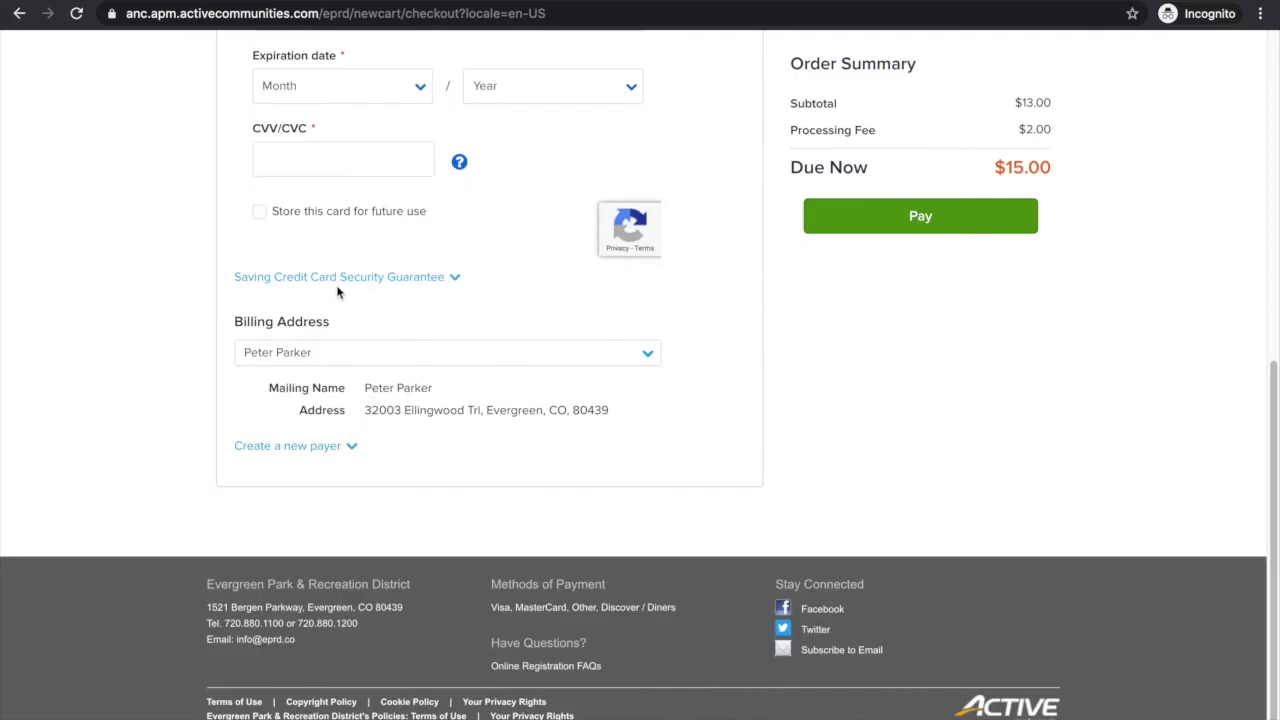
scroll(496, 310, "up", 3)
scroll(494, 312, "up", 3)
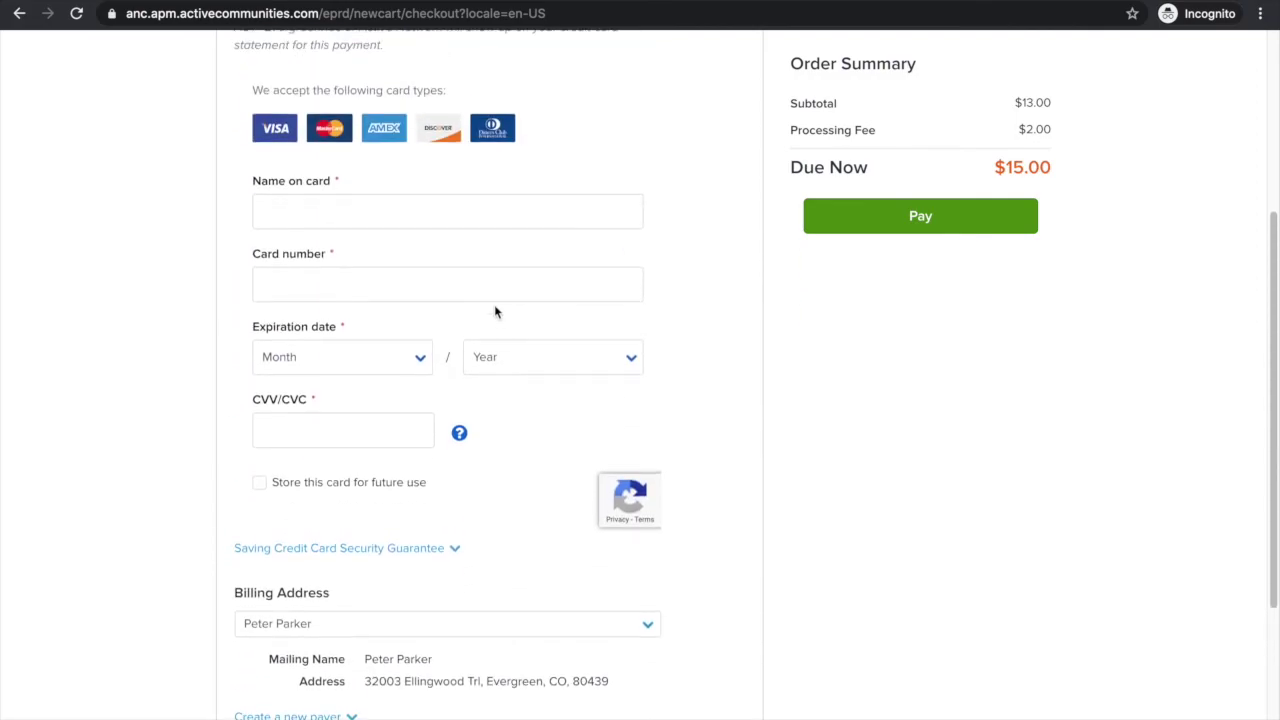
scroll(494, 312, "up", 1)
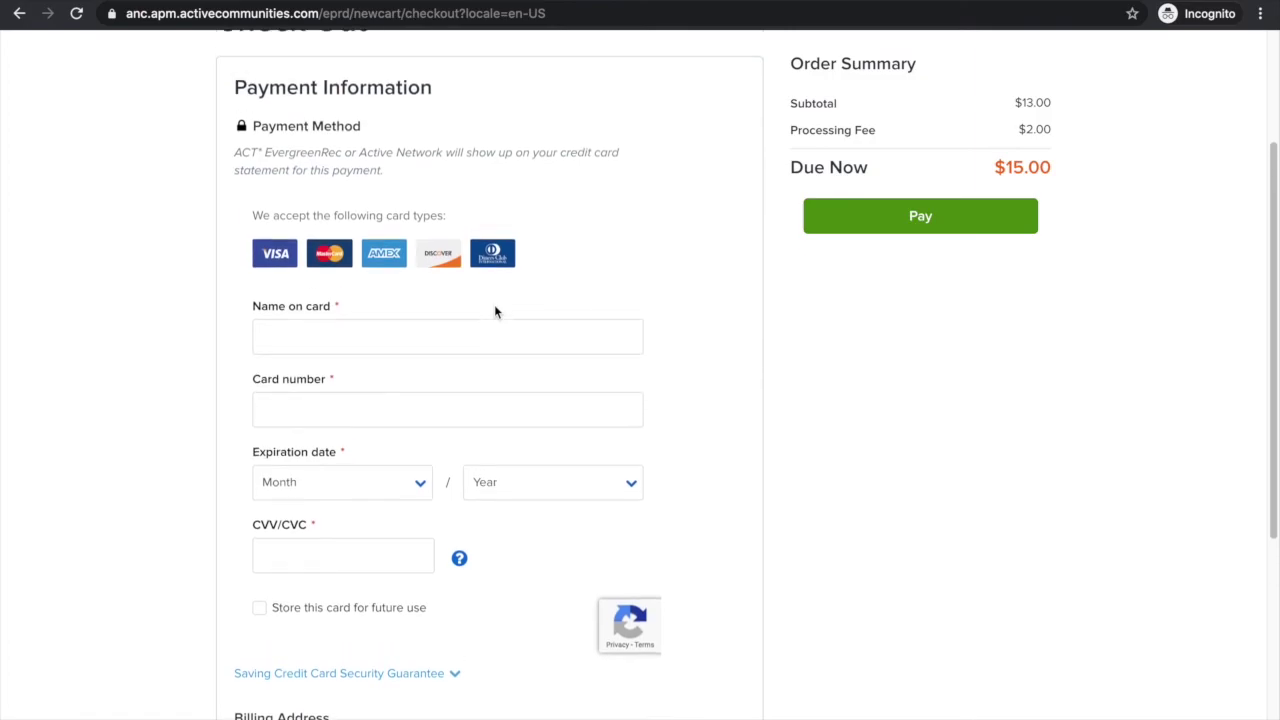
scroll(657, 288, "up", 1)
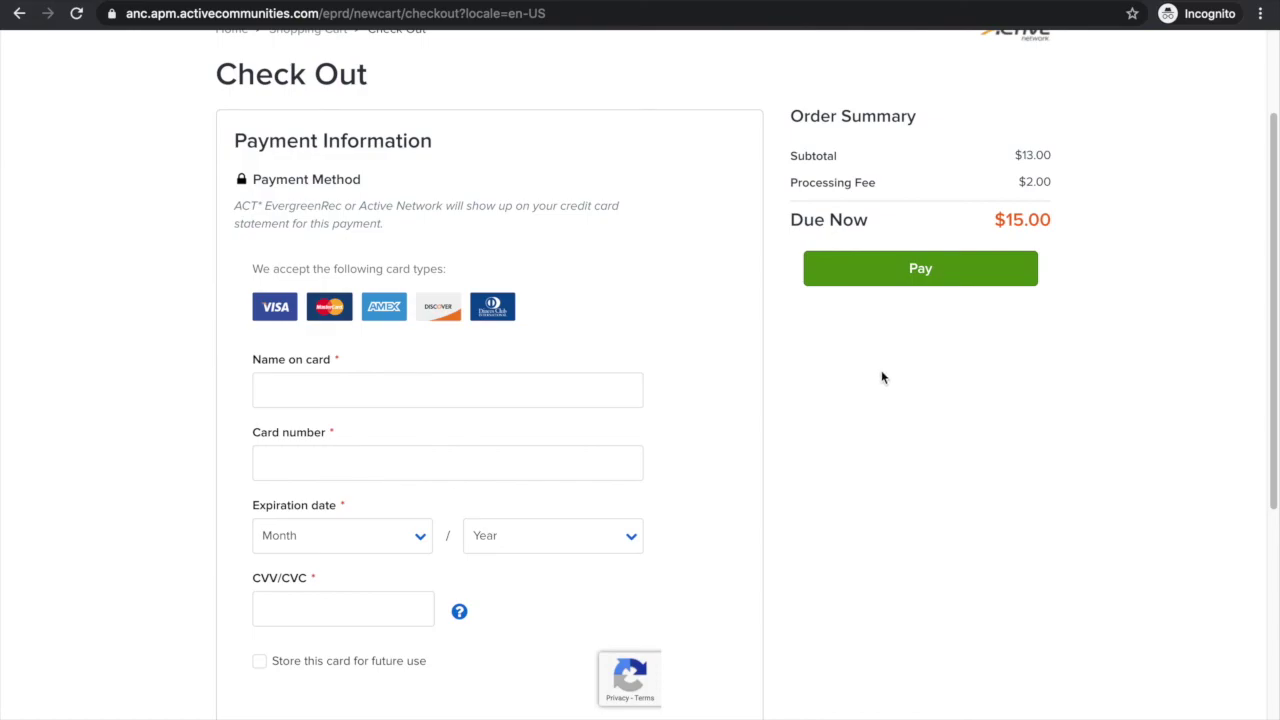
scroll(882, 377, "up", 1)
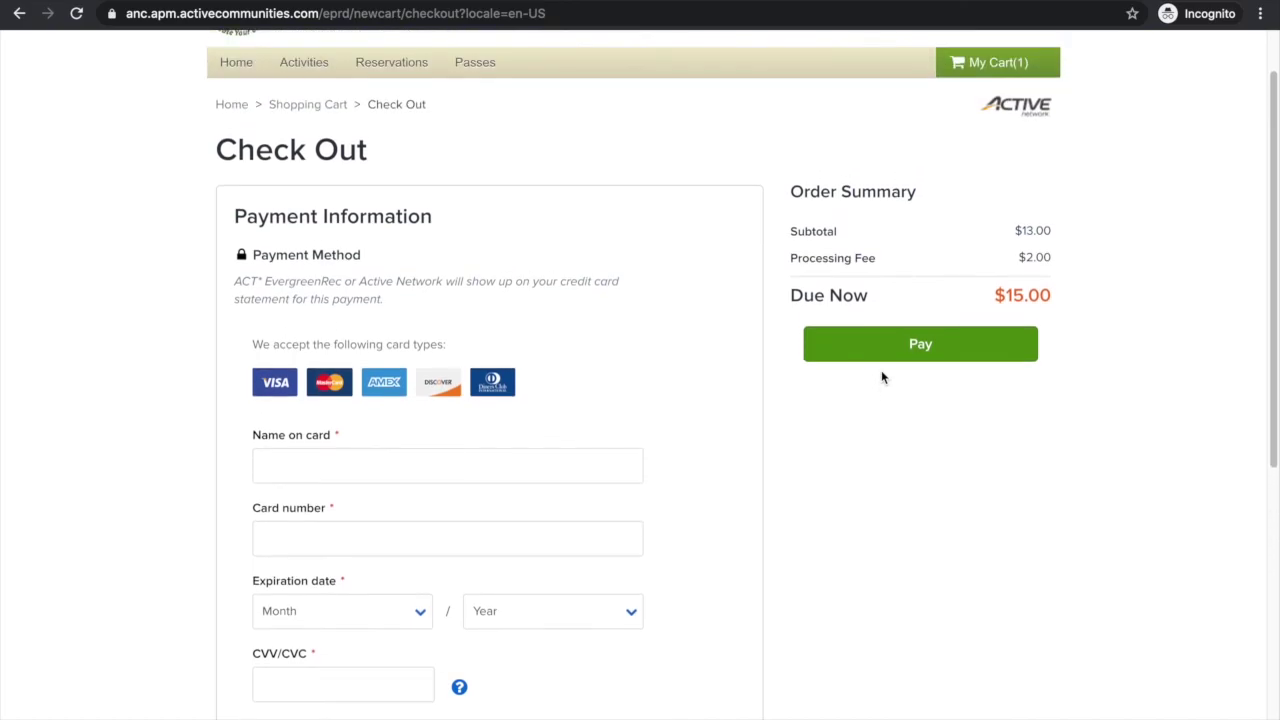